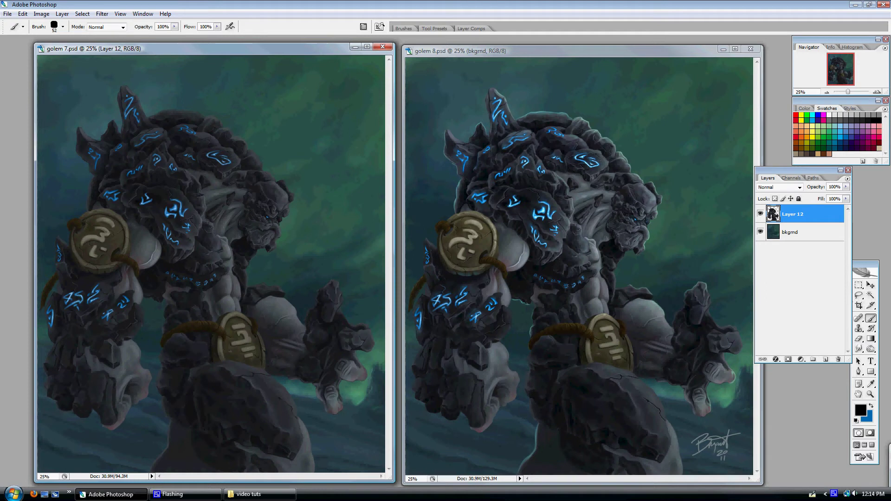
Step: Toggle Layer 12's visibility to compare, minimize the golem 8.psd window and centre the golem 7.psd window in the workspace
click(761, 214)
click(760, 214)
click(723, 49)
drag(291, 49, 473, 47)
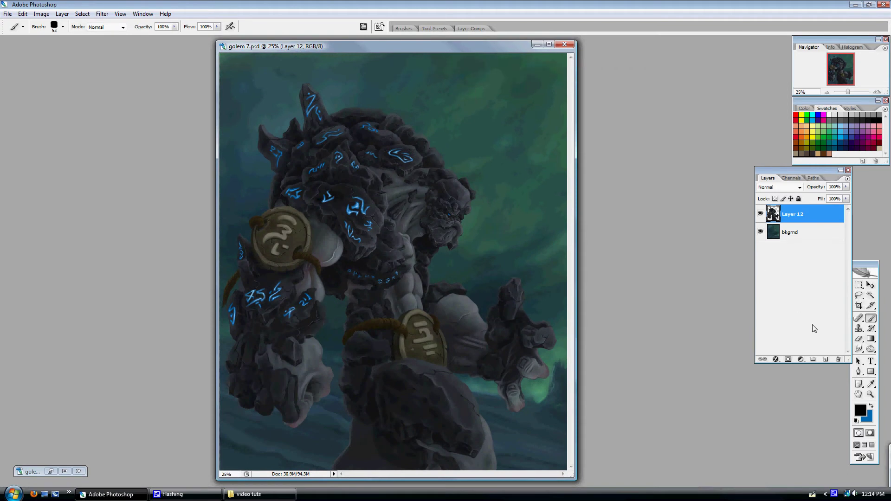
Step: Add a new layer above Layer 12 filled with black, set its blend mode to Saturation and hide it
click(825, 360)
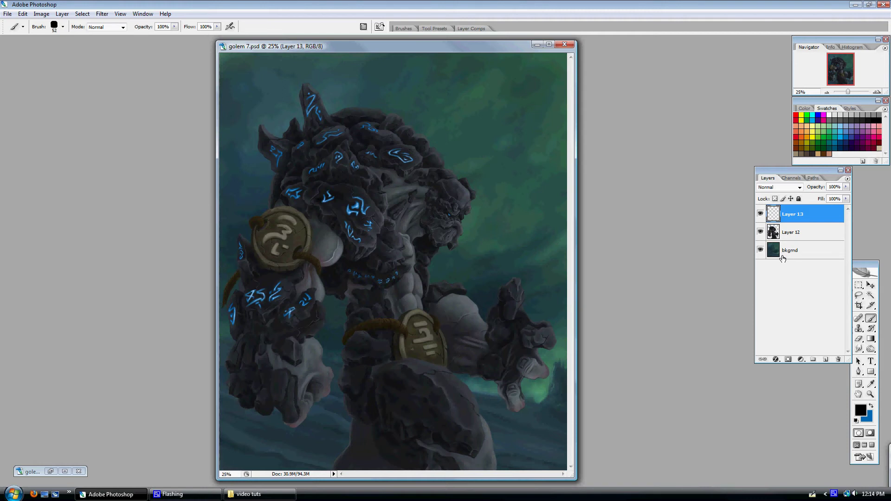
key(alt+BackSpace)
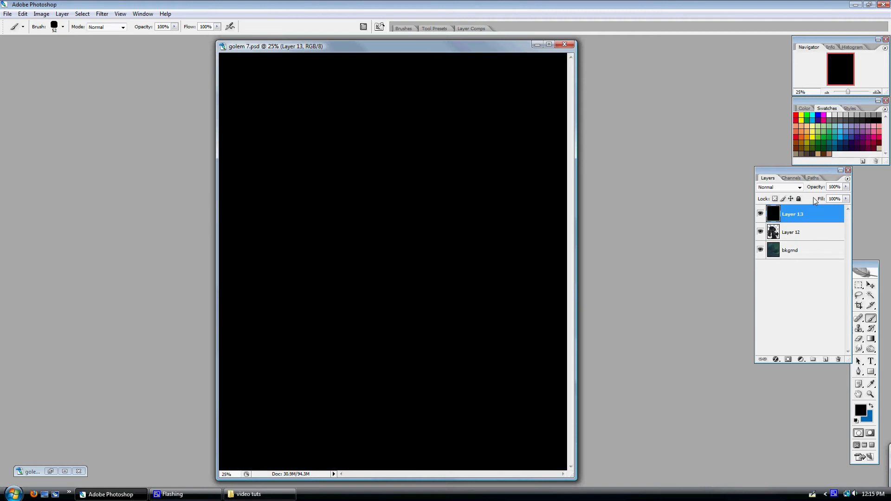
click(800, 188)
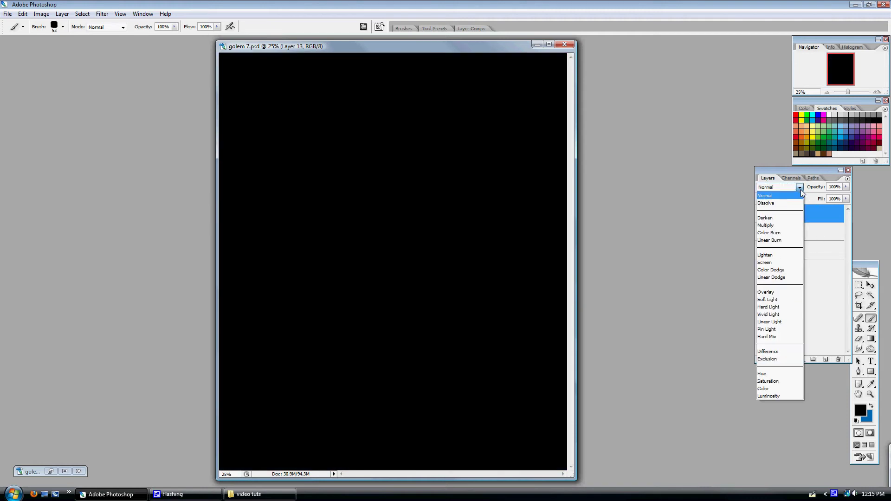
click(768, 381)
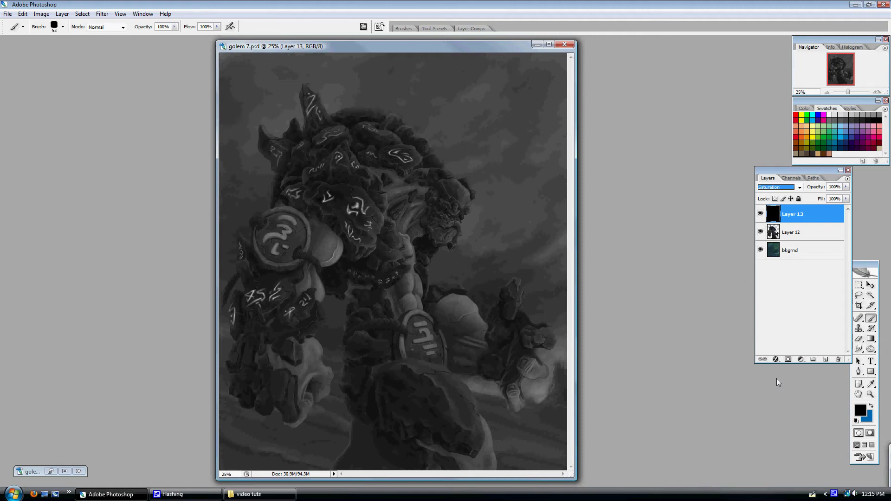
click(760, 214)
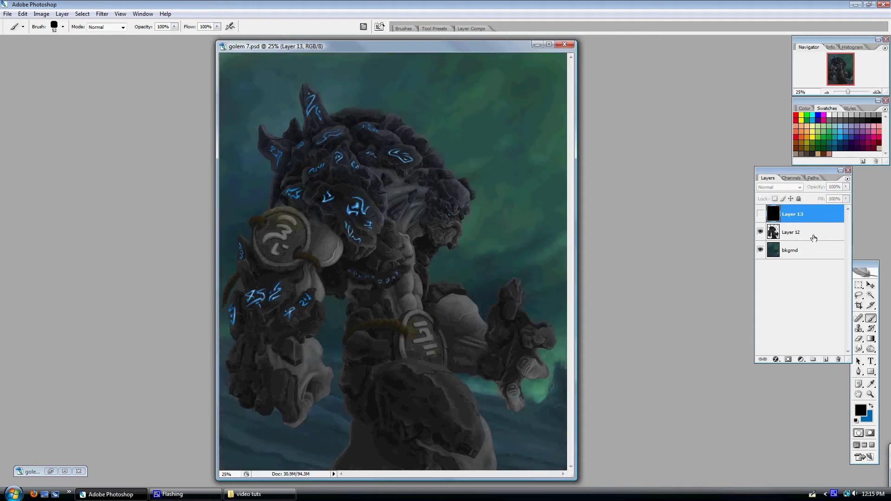
Step: Add a Levels adjustment layer above Layer 12 with the white input level at 149, and invert its mask to black
click(813, 238)
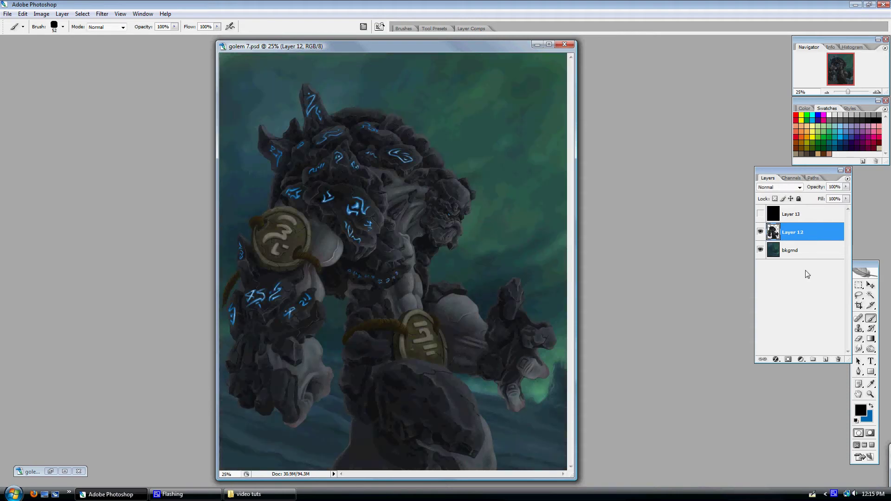
click(801, 360)
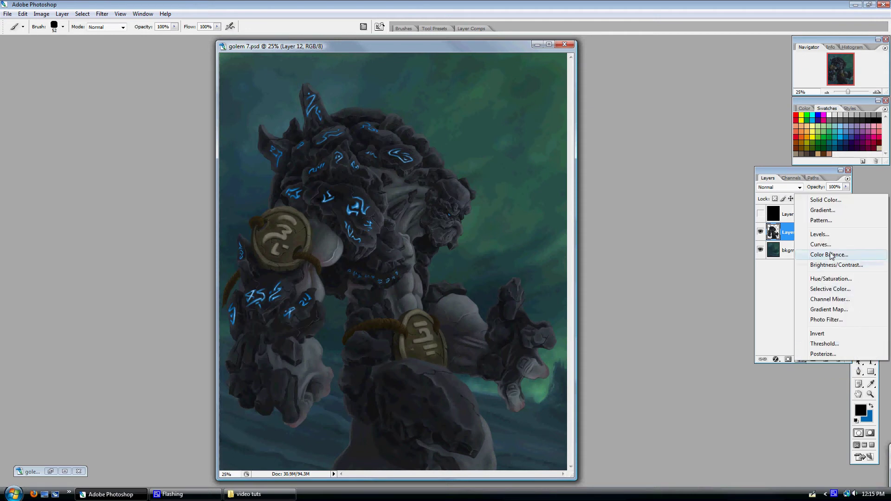
click(833, 234)
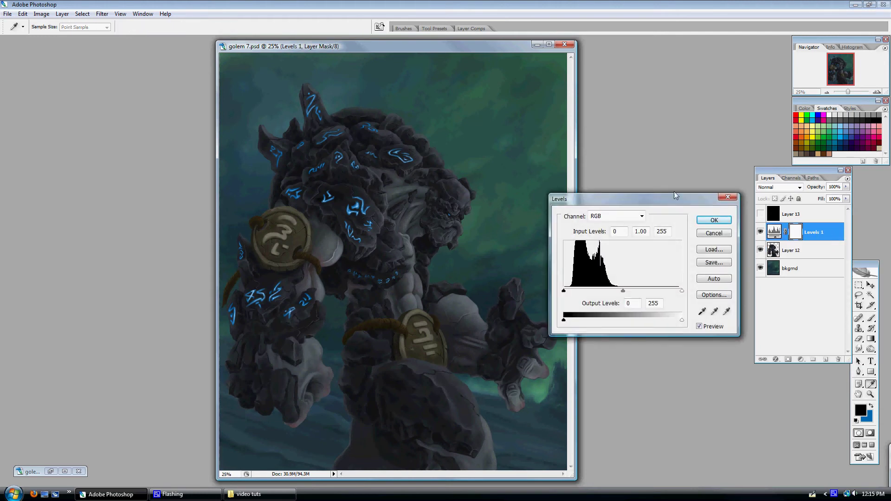
drag(675, 195, 688, 138)
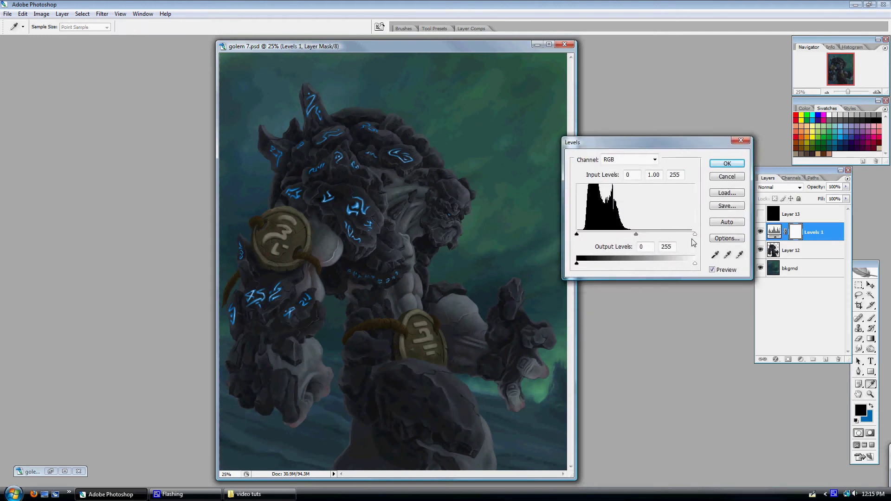
drag(695, 234, 647, 235)
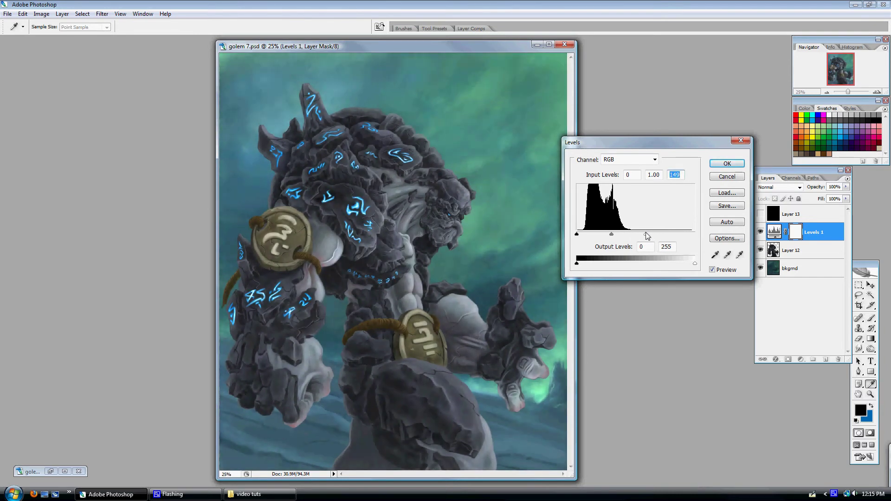
click(727, 164)
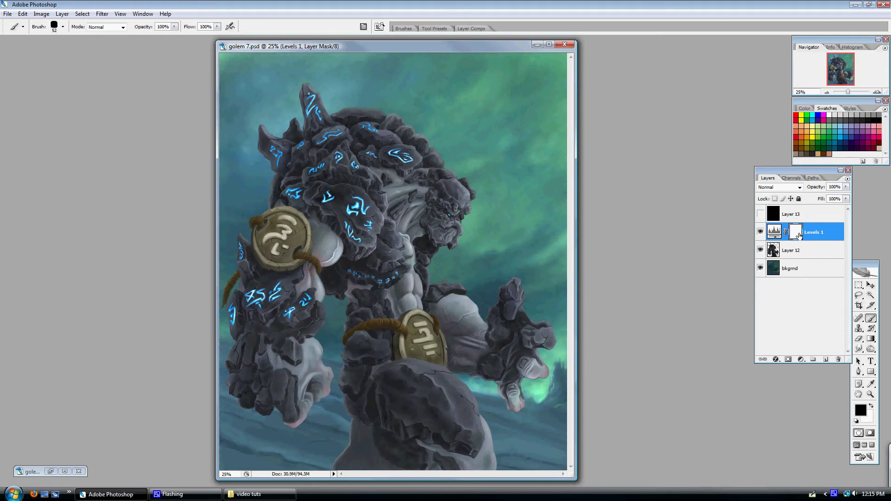
key(ctrl+i)
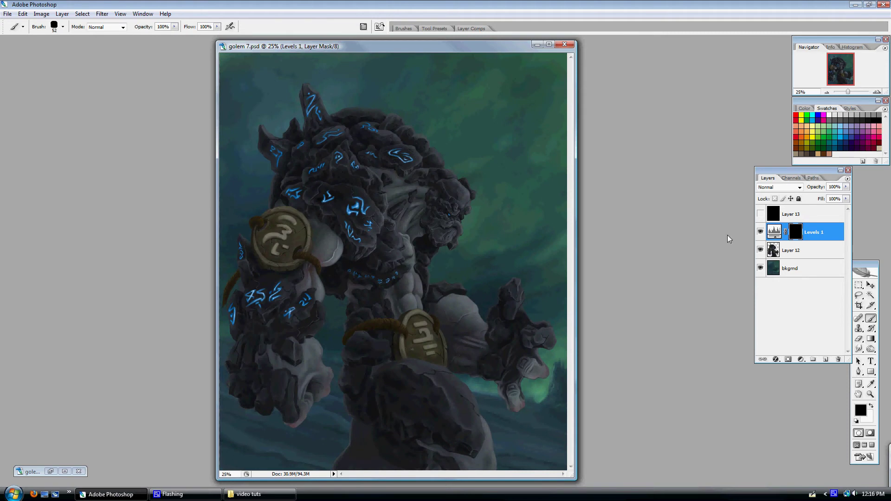
Step: Paint white over the golem's face and upper back on the Levels mask, enlarging the brush to 100 px, and refill the mask with black
click(871, 407)
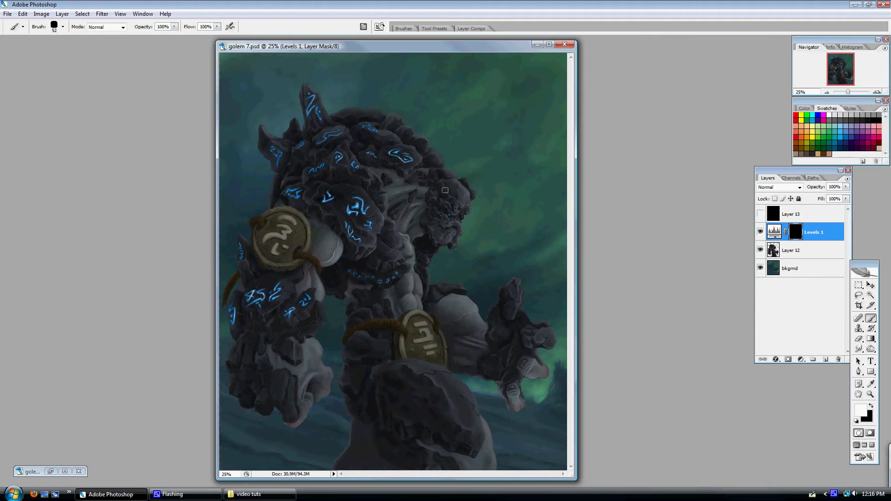
mouse_move(443, 189)
mouse_down()
mouse_move(464, 195)
mouse_move(451, 197)
mouse_move(444, 237)
mouse_move(411, 175)
mouse_move(433, 159)
mouse_move(410, 145)
mouse_move(422, 165)
mouse_move(419, 155)
mouse_move(412, 161)
mouse_move(404, 145)
mouse_move(410, 133)
mouse_move(395, 150)
mouse_move(358, 131)
mouse_move(376, 125)
mouse_move(341, 132)
mouse_move(336, 123)
mouse_move(376, 152)
mouse_move(350, 143)
mouse_move(332, 161)
mouse_move(373, 125)
mouse_move(390, 127)
mouse_move(345, 124)
mouse_move(385, 126)
mouse_move(416, 154)
mouse_move(415, 132)
mouse_up()
key(bracketright)
key(bracketright)
key(bracketright)
key(bracketright)
key(bracketright)
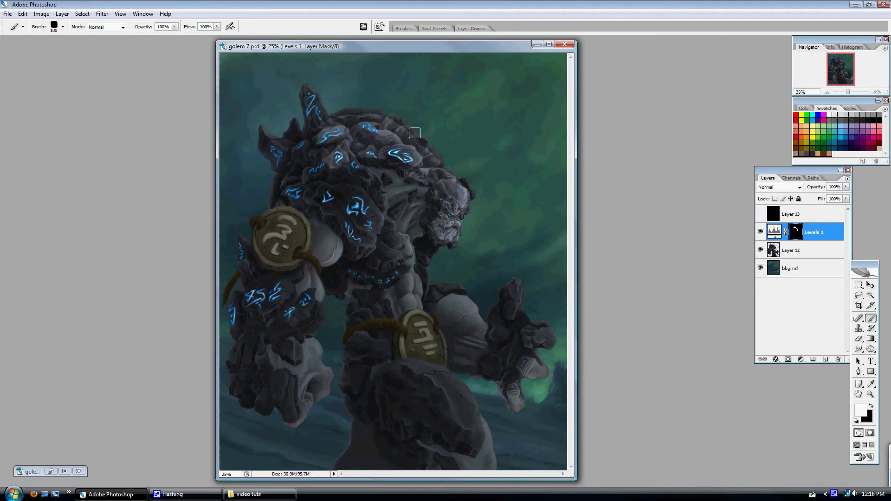
click(871, 407)
key(alt+BackSpace)
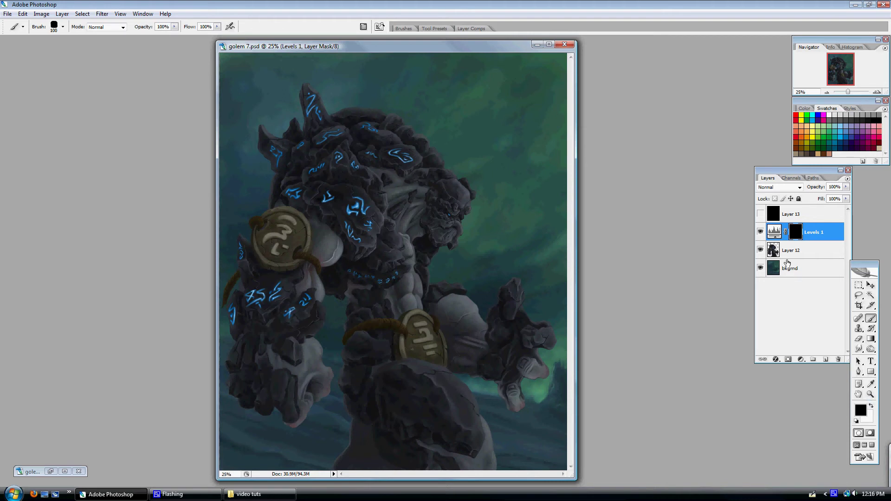
Step: Load Layer 12's golem outline as a selection and fill it with white on the Levels 1 mask
click(772, 253)
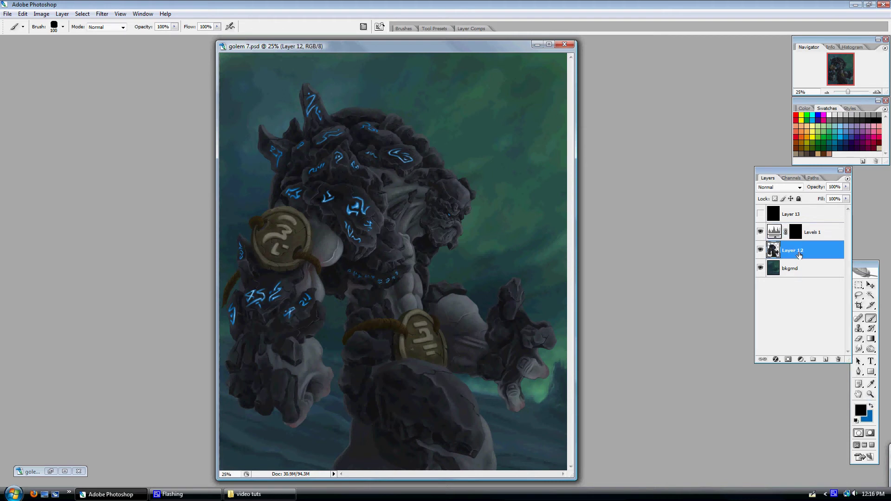
click(760, 251)
click(761, 251)
click(799, 233)
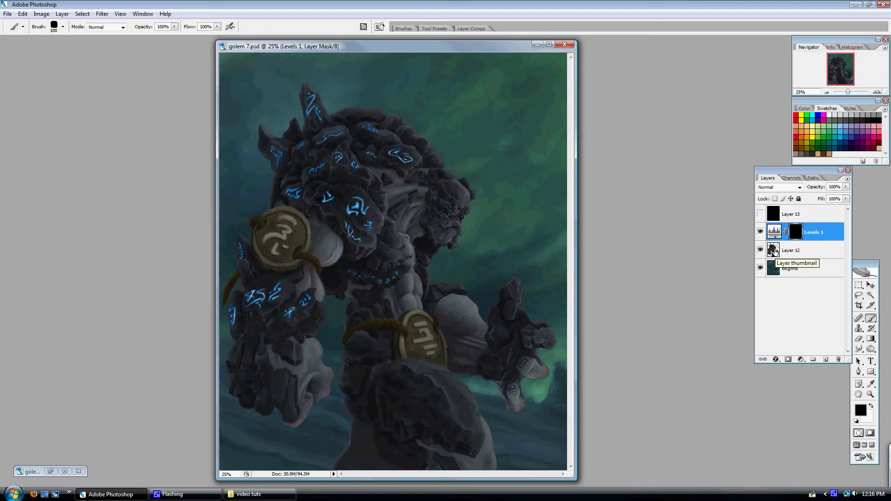
ctrl+click(773, 251)
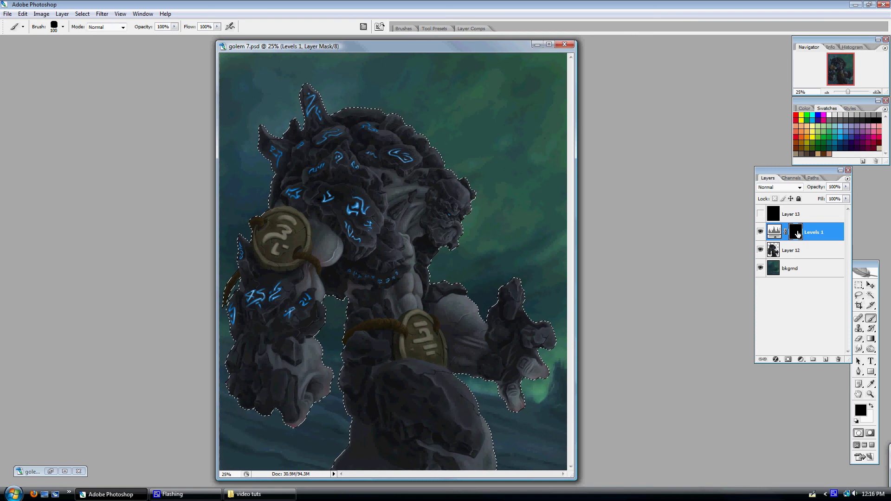
click(871, 406)
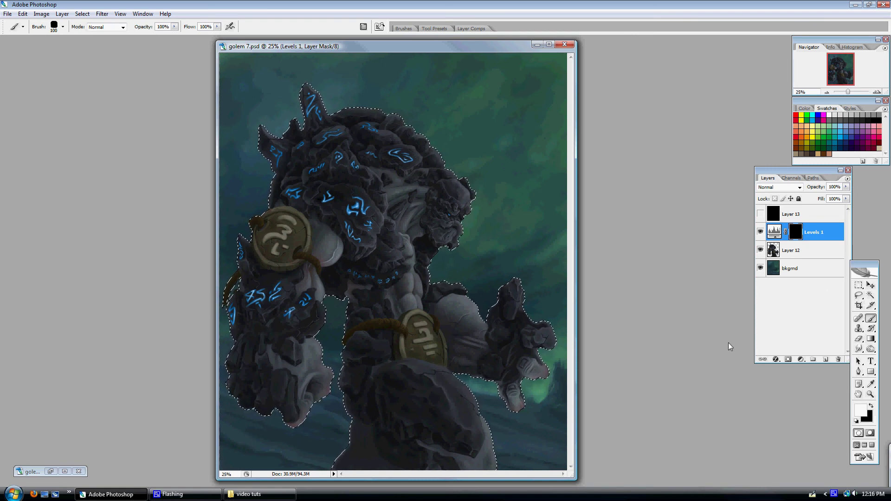
key(alt+BackSpace)
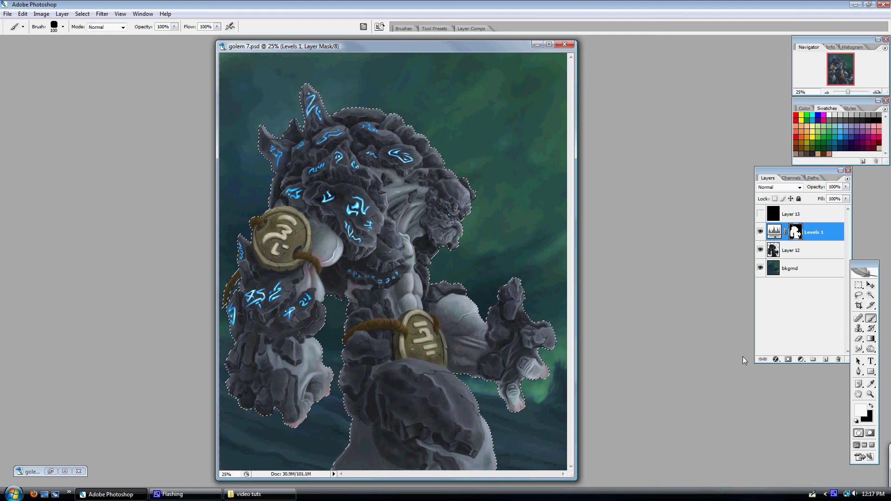
Step: Apply a black-to-white linear gradient on the Levels mask from the golem's lower body up towards its head and shoulders, and deselect
click(870, 407)
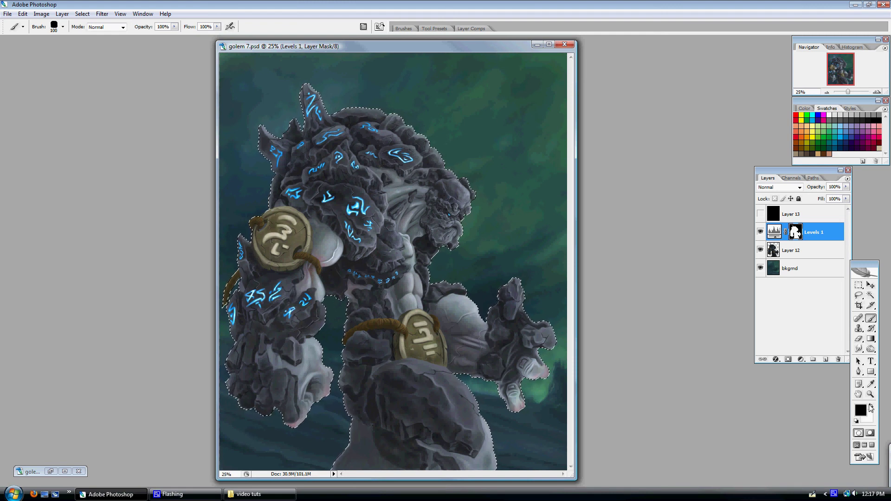
click(871, 339)
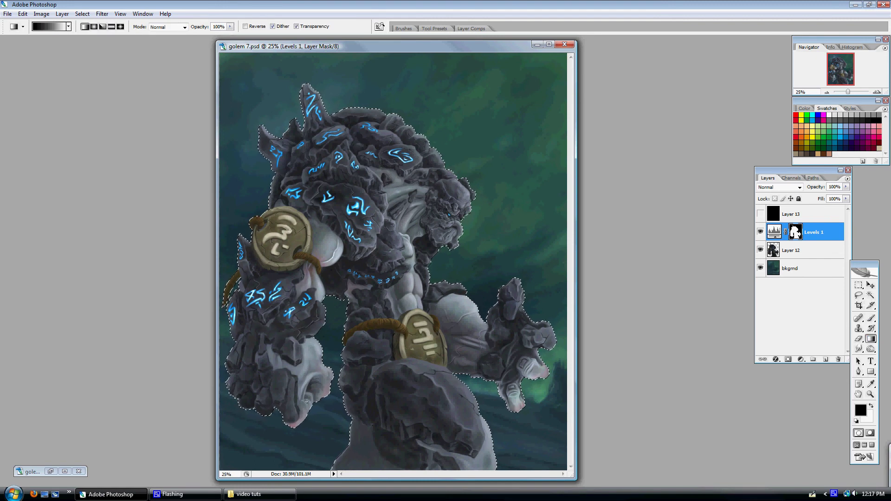
drag(318, 418, 319, 415)
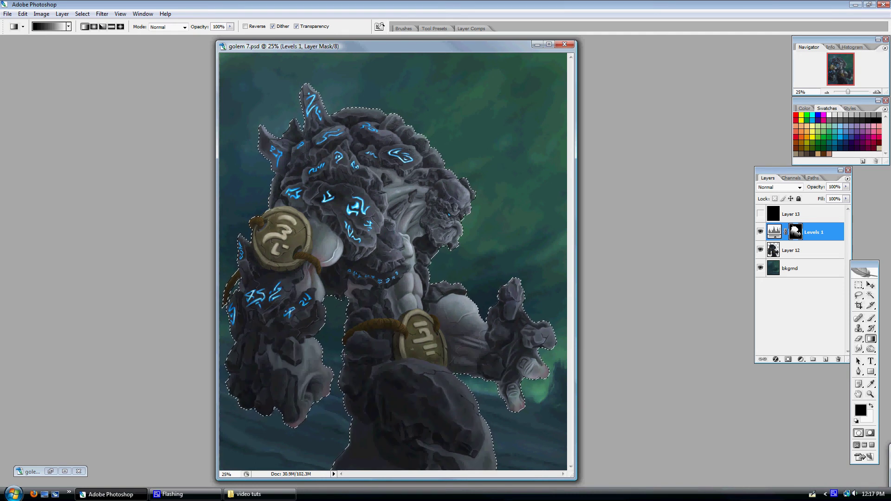
drag(344, 348, 416, 216)
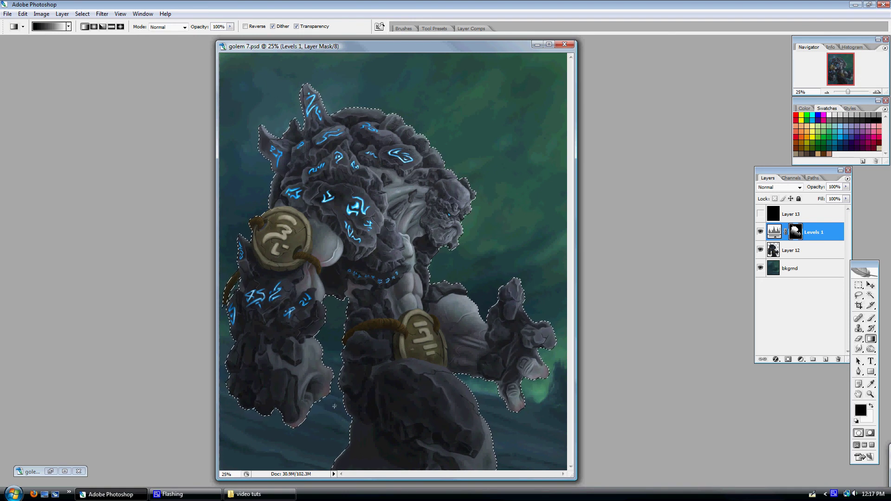
drag(335, 406, 398, 192)
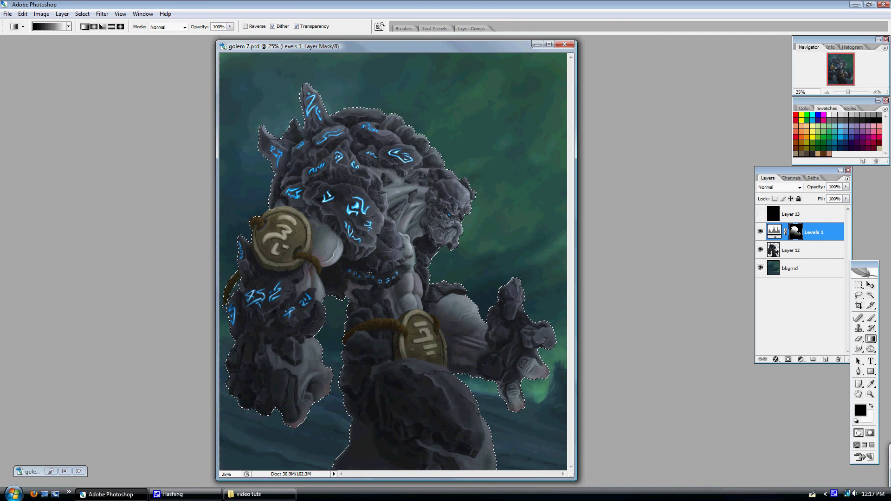
drag(370, 273, 411, 178)
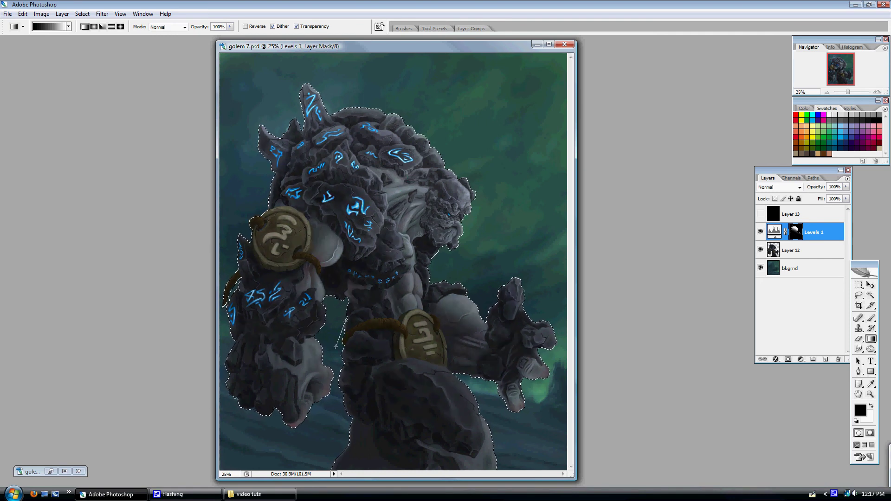
drag(346, 321, 401, 223)
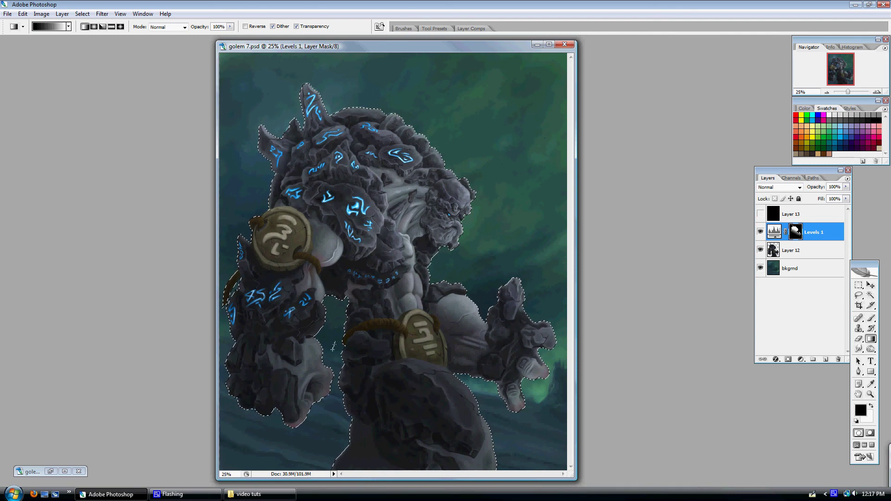
drag(333, 347, 374, 258)
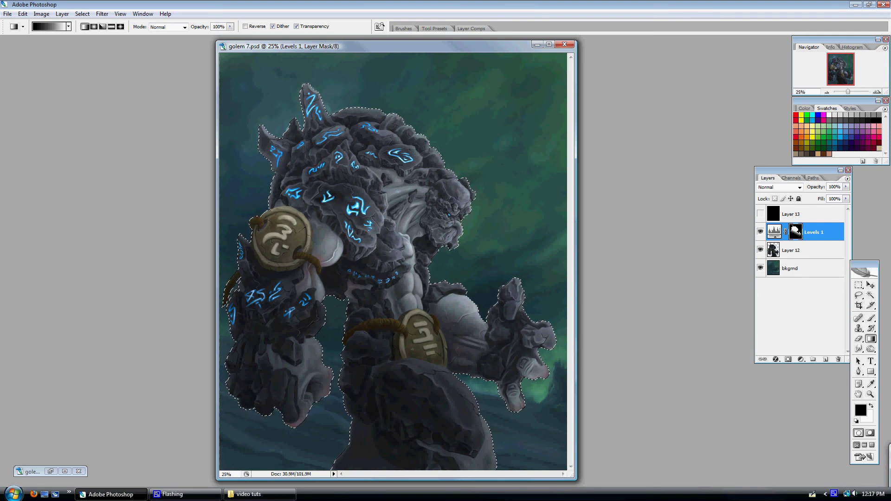
click(870, 295)
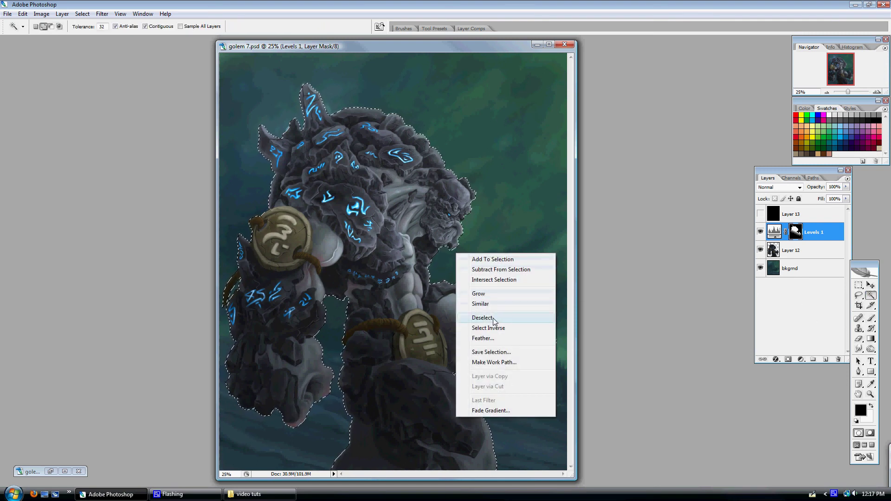
click(483, 318)
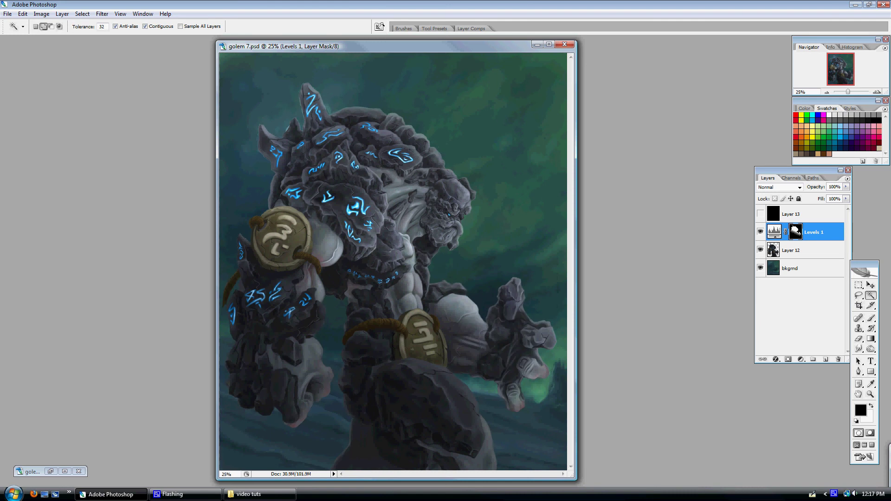
Step: Switch to the Brush tool and choose the 23 px brush preset
click(870, 318)
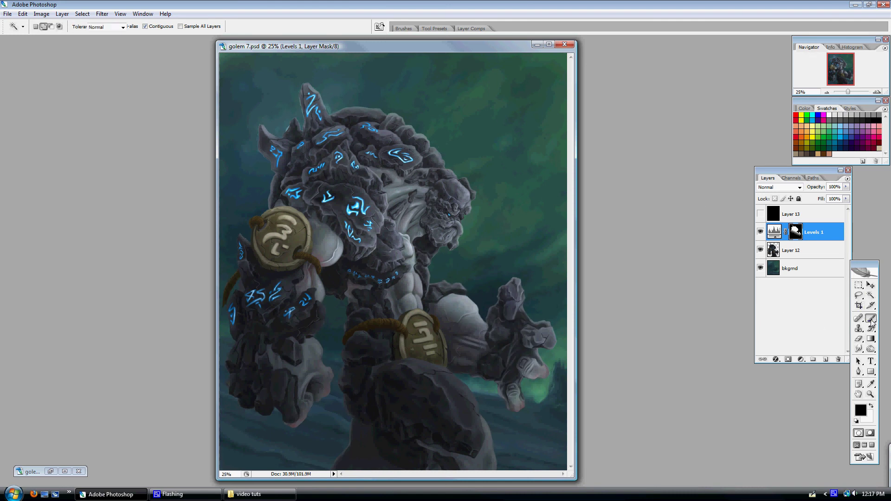
right_click(402, 193)
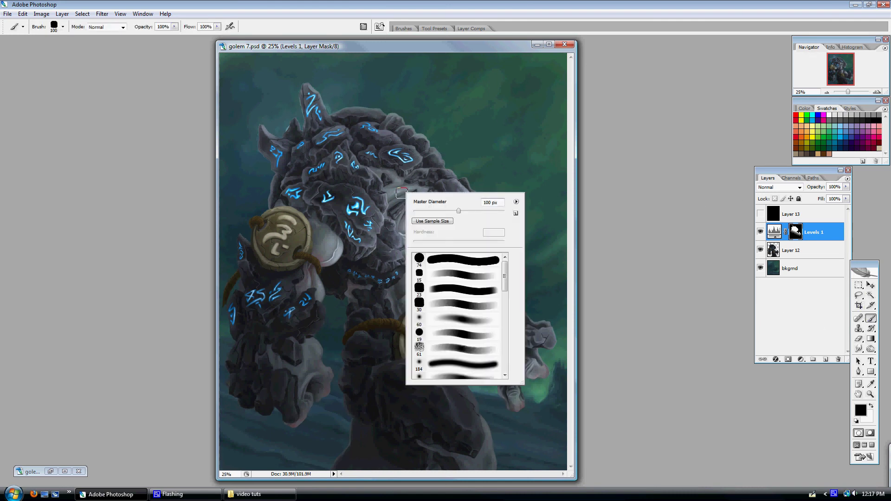
click(448, 290)
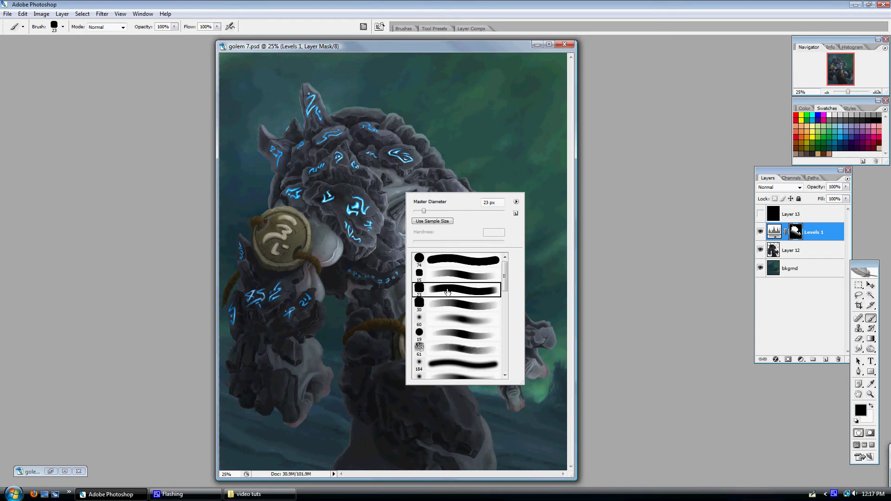
click(604, 283)
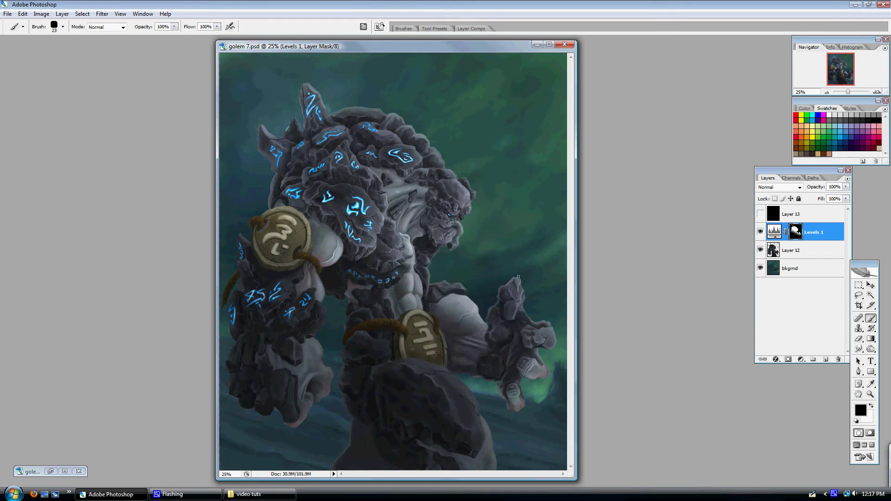
Step: Paint black on the Levels mask below the golem's large shoulder stone with a 50 px brush, undoing unwanted strokes
key(bracketright)
key(bracketright)
drag(348, 255, 354, 248)
key(ctrl+z)
key(ctrl+z)
key(ctrl+z)
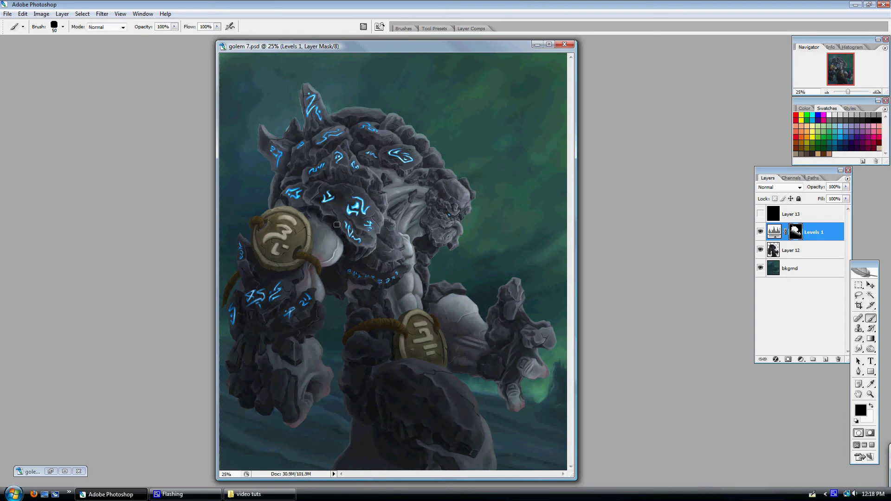
Step: Darken the chest stones beside the shoulder on the Levels mask with a 60 px black brush, undoing unwanted strokes
key(ctrl+z)
key(ctrl+z)
key(ctrl+z)
key(ctrl+z)
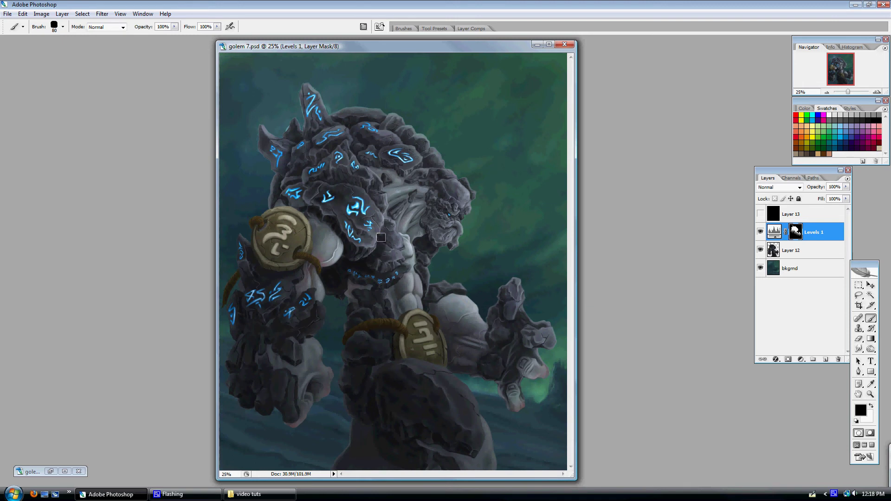
Step: Paint black on the Levels mask over the neck behind the golem's face with a 50 px brush
key(ctrl+z)
key(ctrl+z)
key(bracketright)
key(ctrl+z)
key(ctrl+z)
key(ctrl+z)
key(ctrl+z)
click(869, 408)
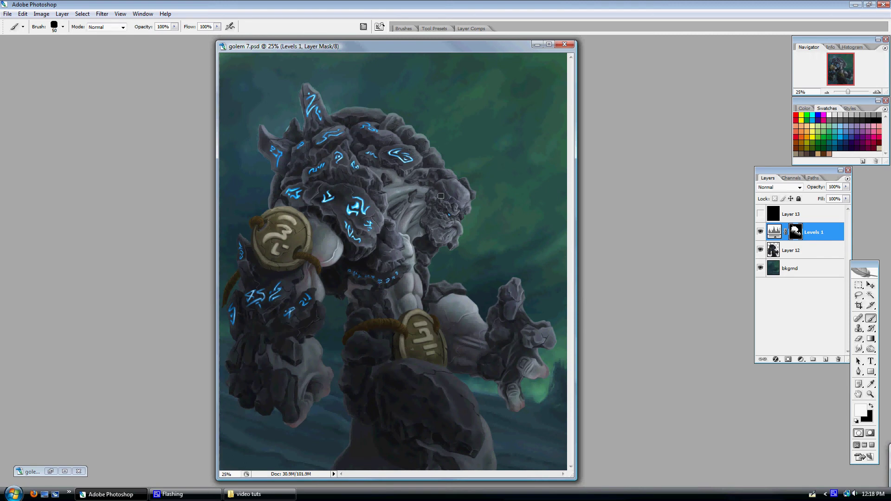
click(870, 406)
drag(435, 213, 436, 216)
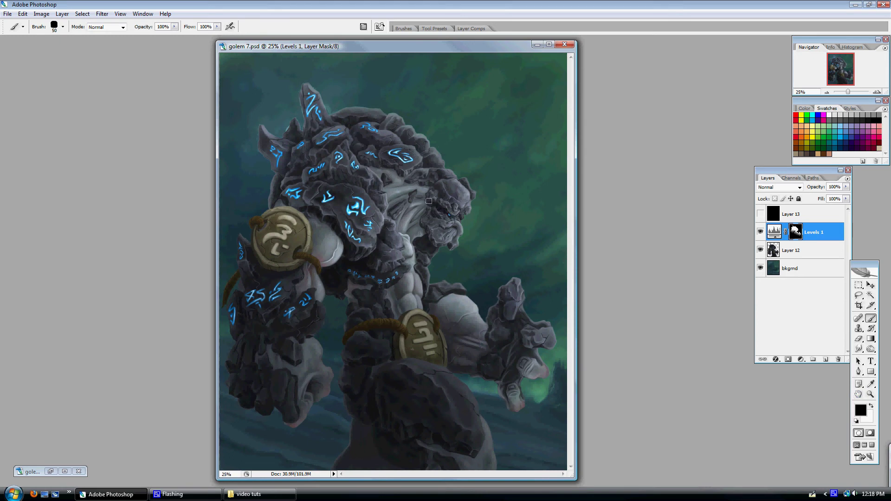
Step: Paint black on the Levels mask over the palm and forearm of the outstretched hand with a 70 px brush
key(bracketright)
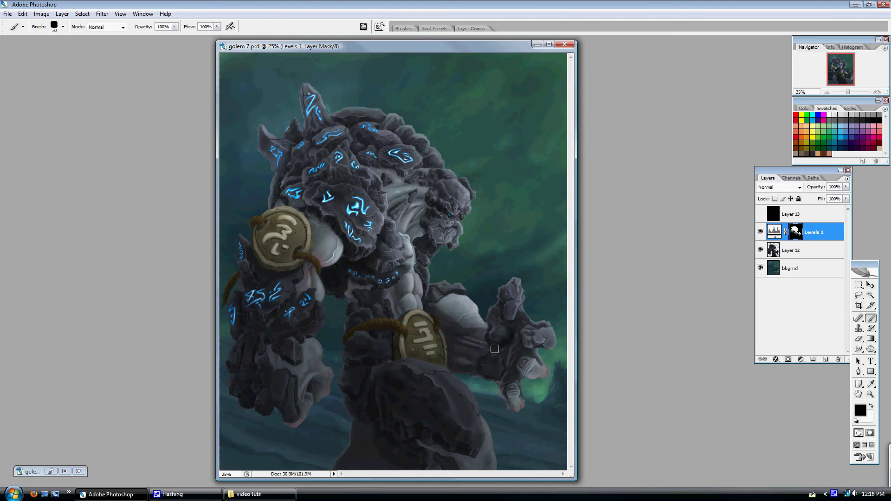
drag(502, 360, 514, 334)
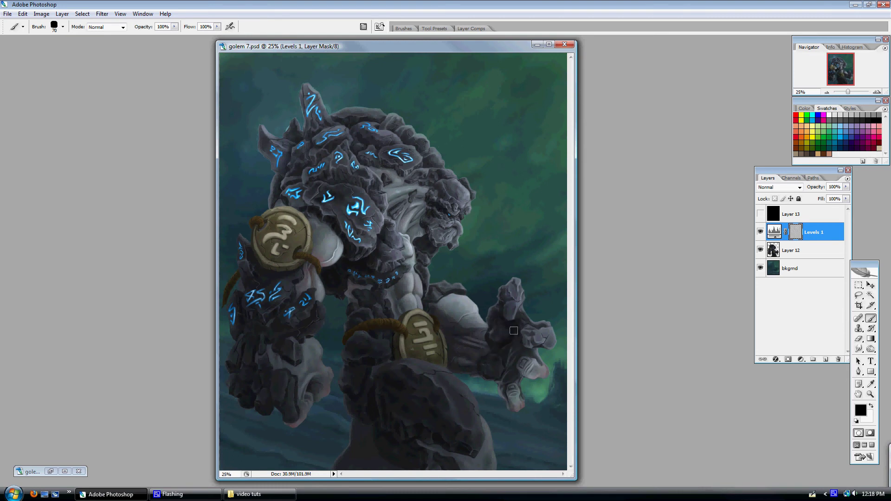
mouse_move(513, 330)
mouse_down()
mouse_move(524, 322)
mouse_move(512, 367)
mouse_up()
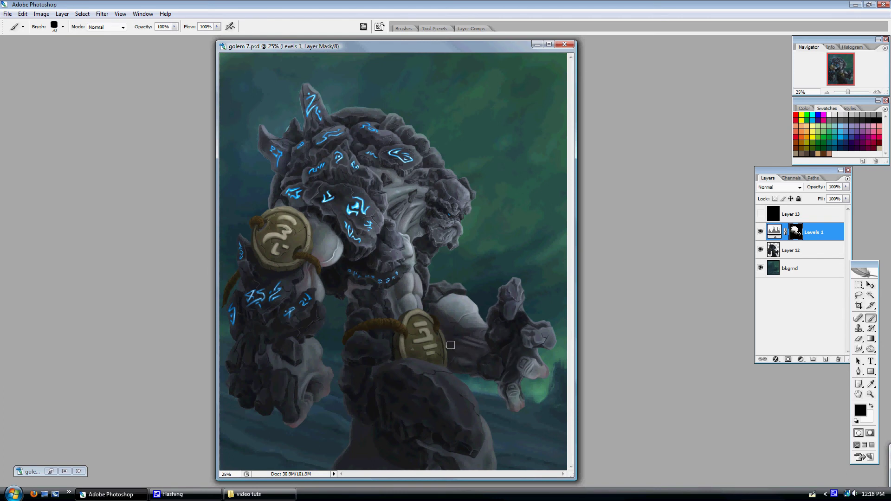
key(bracketright)
Step: Toggle the Levels 1 layer's visibility to compare the golem with and without the lighting adjustment
click(760, 233)
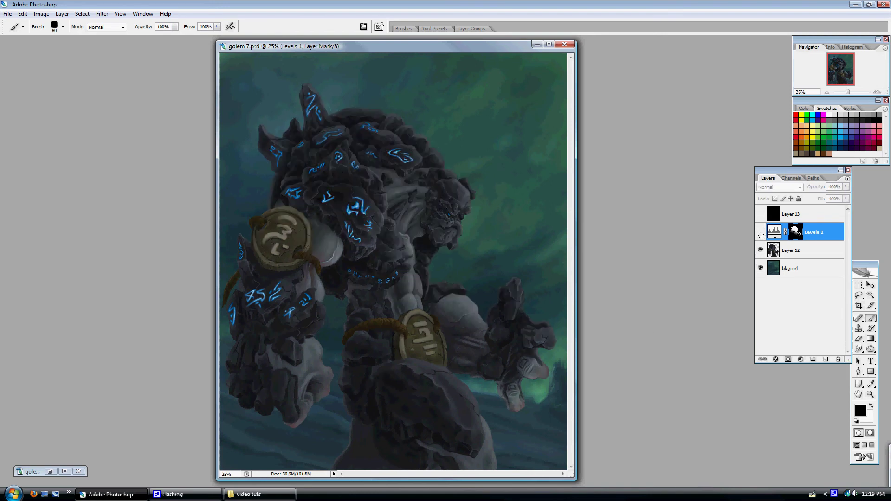
click(760, 233)
click(761, 233)
click(760, 233)
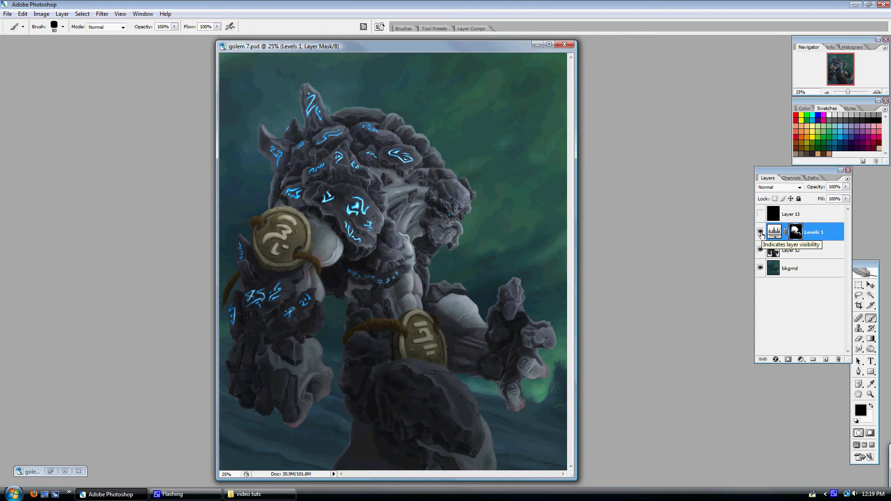
Step: Paint black on the Levels mask around the shoulder stones and the arm medallion's edge with a 70 px brush
key(bracketright)
key(bracketright)
key(bracketright)
key(bracketleft)
key(bracketleft)
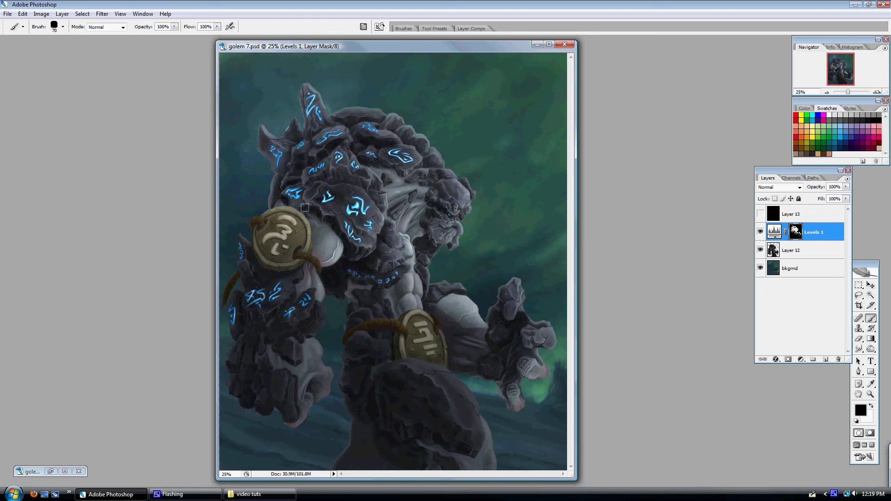
mouse_move(259, 255)
mouse_down()
mouse_move(296, 268)
mouse_move(255, 268)
mouse_up()
Step: Add a new layer above Levels 1 and choose the soft 60 px brush preset for painting near the head
click(826, 360)
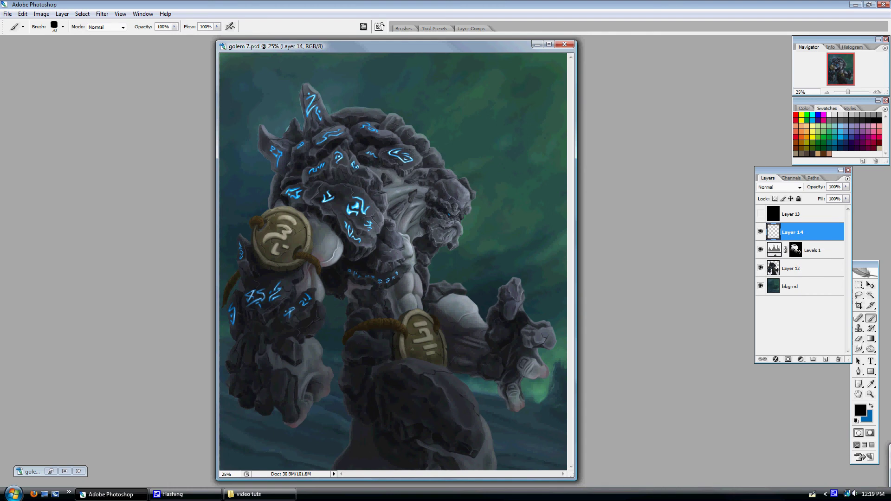
key(ctrl+plus)
key(ctrl+plus)
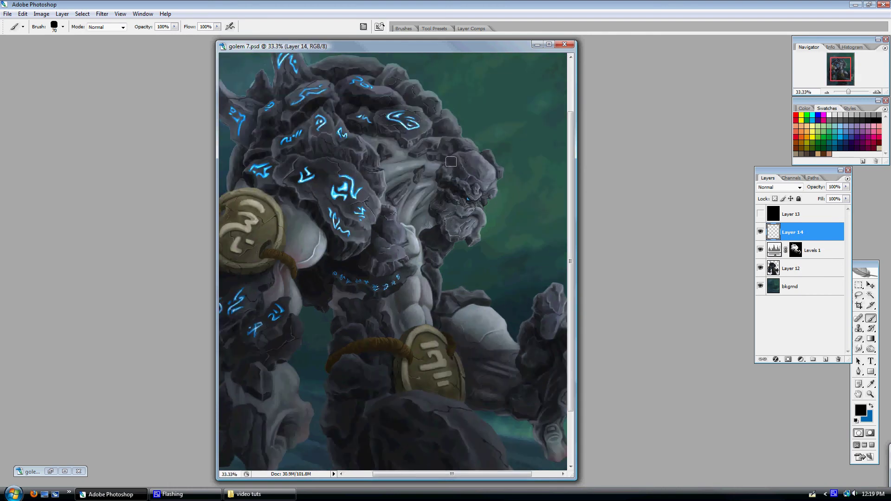
drag(455, 161, 448, 208)
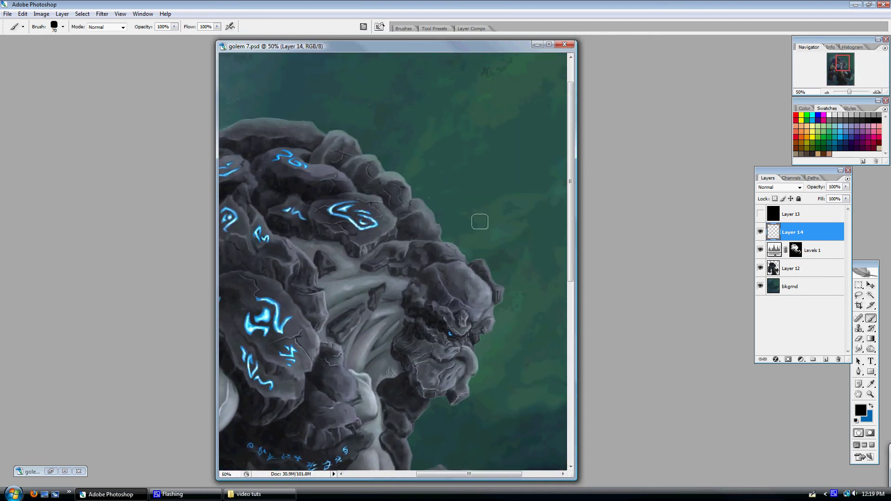
right_click(476, 221)
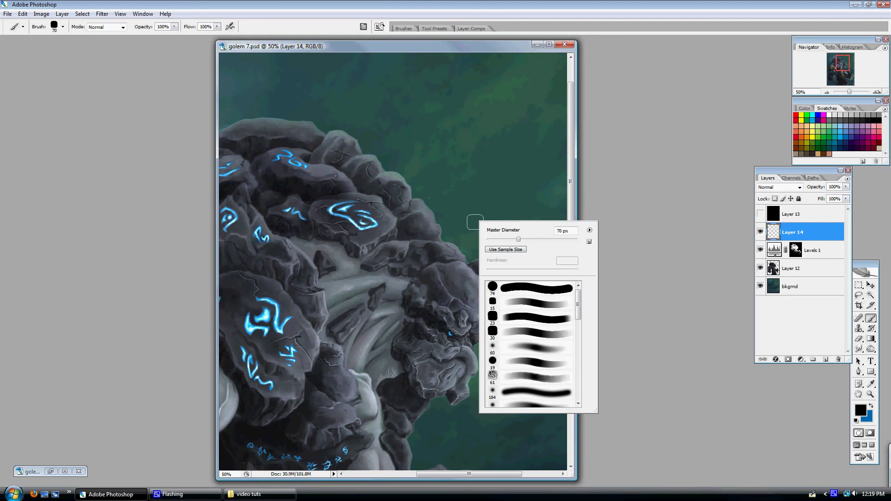
click(520, 352)
click(662, 269)
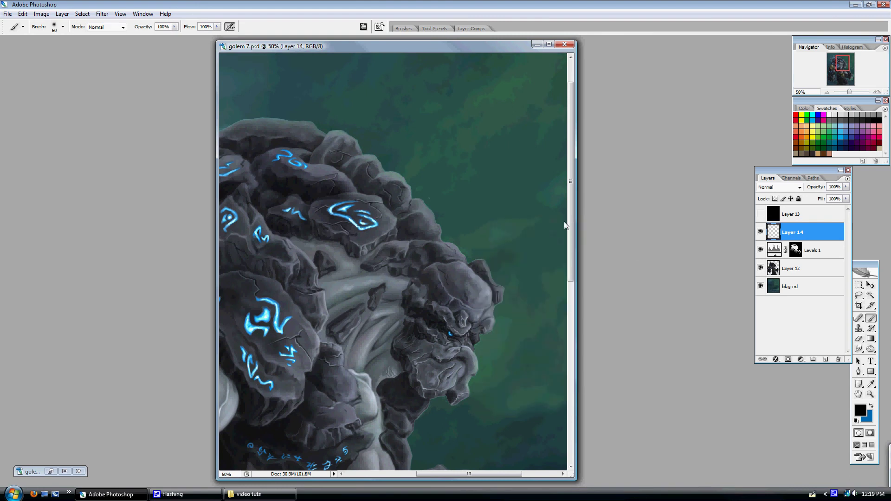
Step: Reduce the brush to 20 px, sample the background green beside the golem and brighten it to a light green foreground colour
key([)
key(bracketleft)
key(bracketleft)
key(bracketleft)
alt+click(501, 227)
click(870, 384)
click(860, 410)
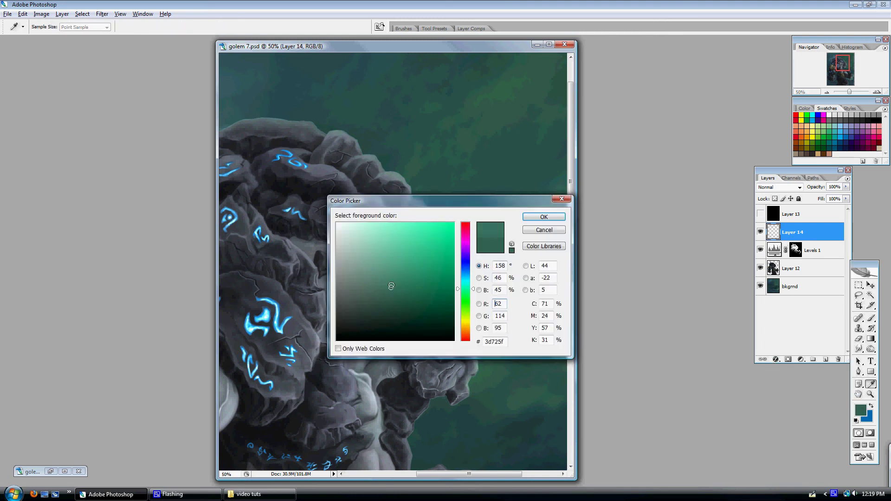
drag(391, 286, 388, 242)
drag(458, 289, 458, 292)
drag(389, 242, 386, 233)
click(543, 217)
key(b)
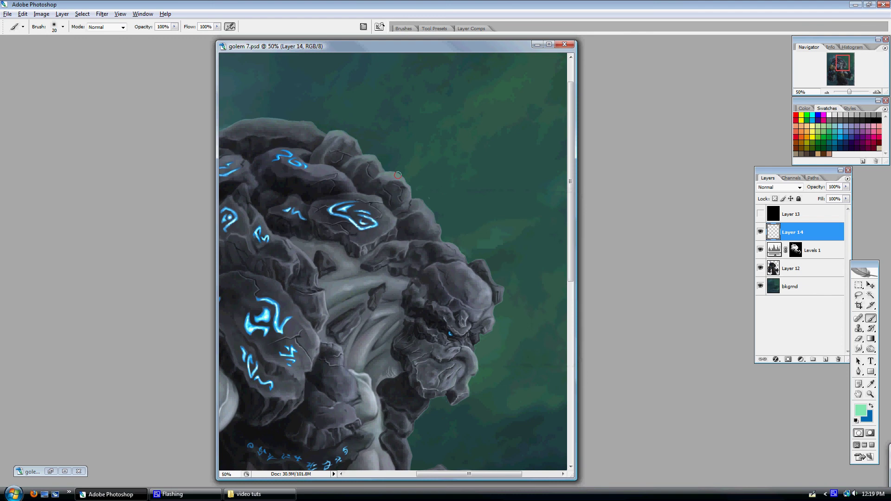
Step: Paint a light green rim light along the golem's upper back towards the tall shoulder spike on the new layer
click(421, 202)
key(])
drag(420, 202, 443, 237)
key(bracketleft)
mouse_move(407, 198)
mouse_down()
mouse_move(388, 170)
mouse_move(397, 173)
mouse_move(376, 171)
mouse_move(383, 162)
mouse_move(362, 158)
mouse_move(384, 166)
mouse_move(329, 134)
mouse_up()
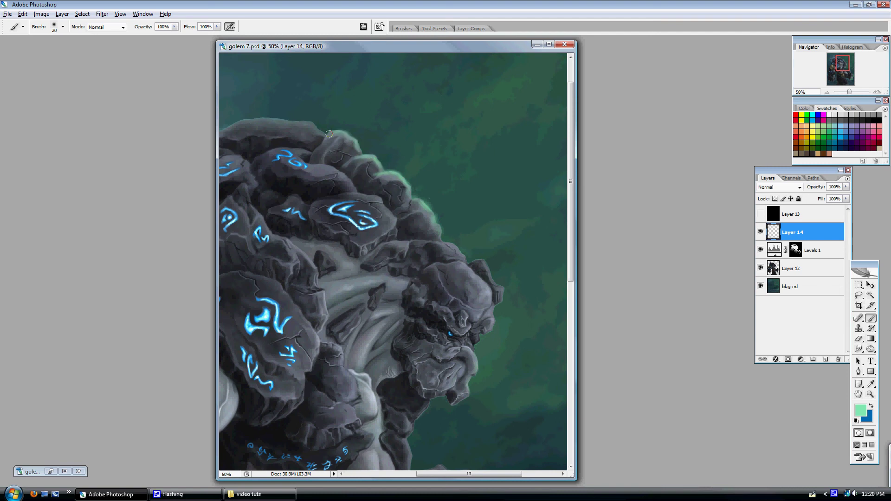
mouse_move(440, 195)
mouse_down()
mouse_move(477, 216)
mouse_move(560, 237)
mouse_up()
mouse_move(445, 180)
mouse_down()
mouse_move(381, 162)
mouse_move(333, 175)
mouse_move(388, 162)
mouse_move(349, 167)
mouse_move(304, 129)
mouse_move(325, 168)
mouse_up()
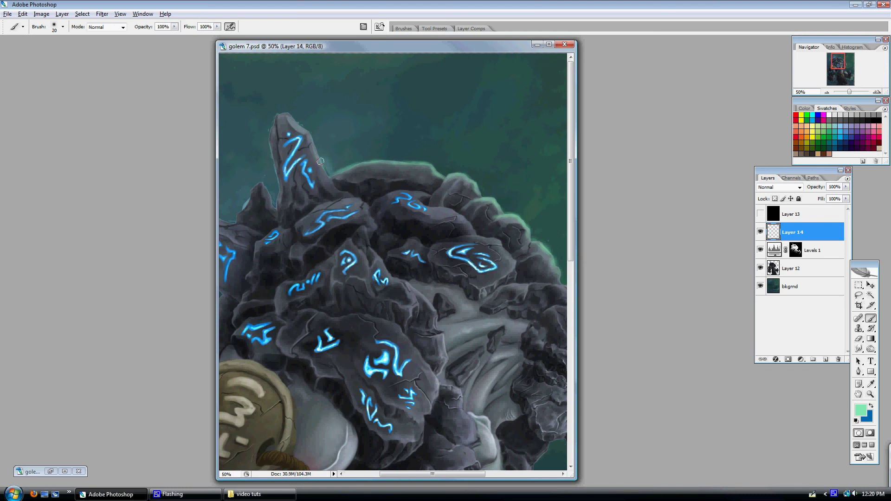
Step: Sample the blue-green background near the shoulder spikes and set the foreground colour to light blue #8bd1e1
scroll(441, 185, left, 5)
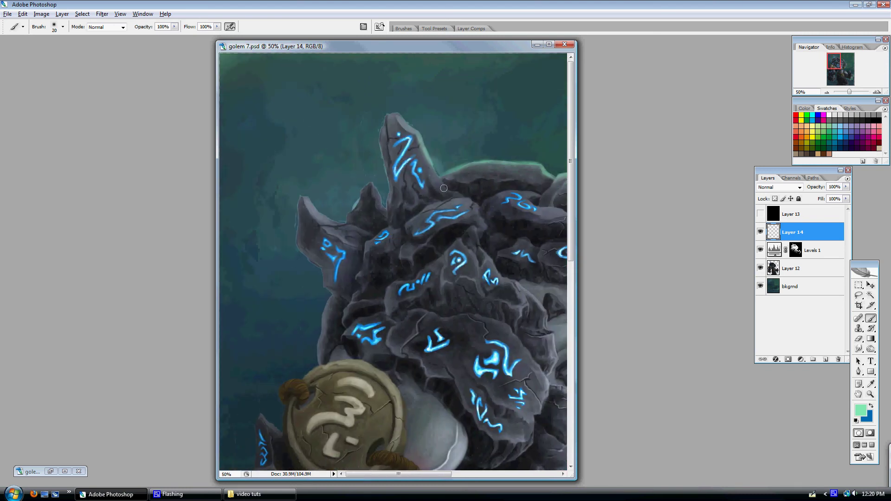
alt+click(317, 144)
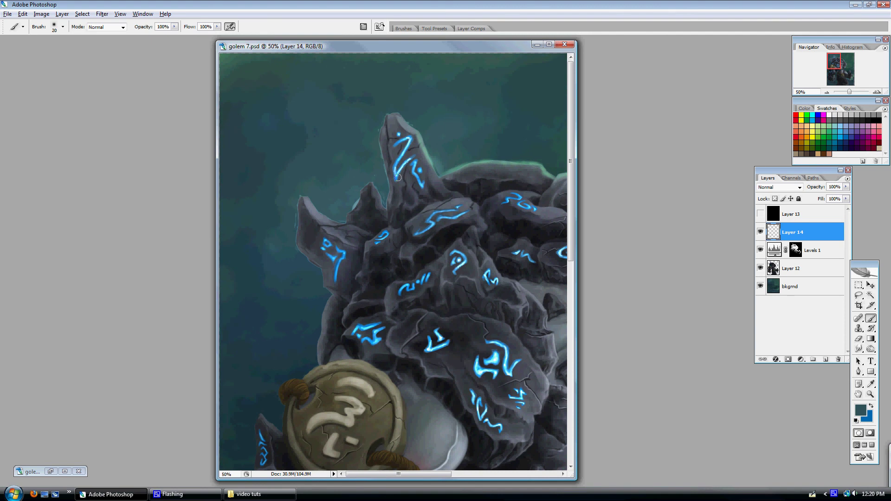
click(860, 410)
drag(389, 299, 385, 239)
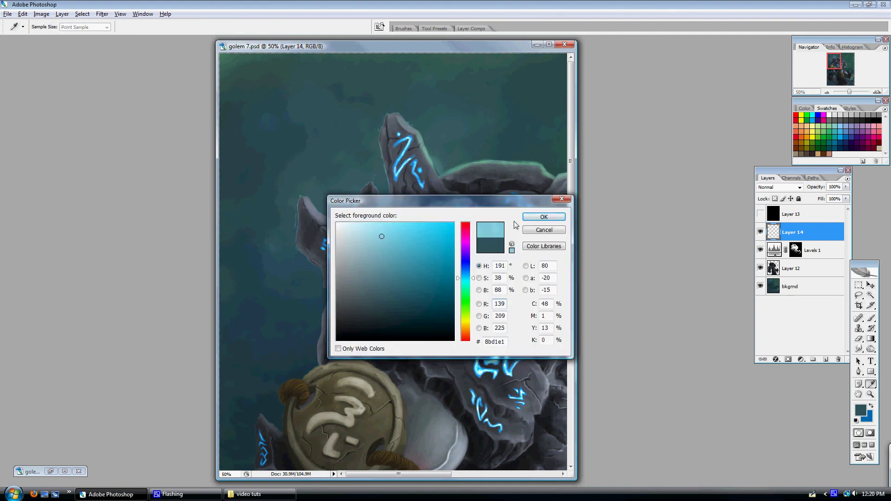
click(544, 216)
key(b)
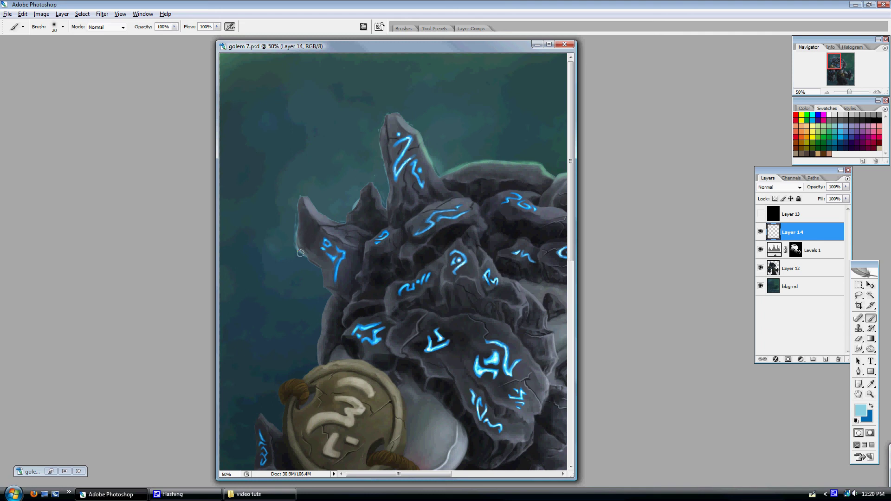
Step: Paint a light blue rim light along the outer edge of the rear shoulder spike and the back of the shoulder
mouse_move(300, 253)
mouse_down()
mouse_move(338, 300)
mouse_move(324, 305)
mouse_move(320, 361)
mouse_move(319, 334)
mouse_up()
key(ctrl+minus)
key(ctrl+minus)
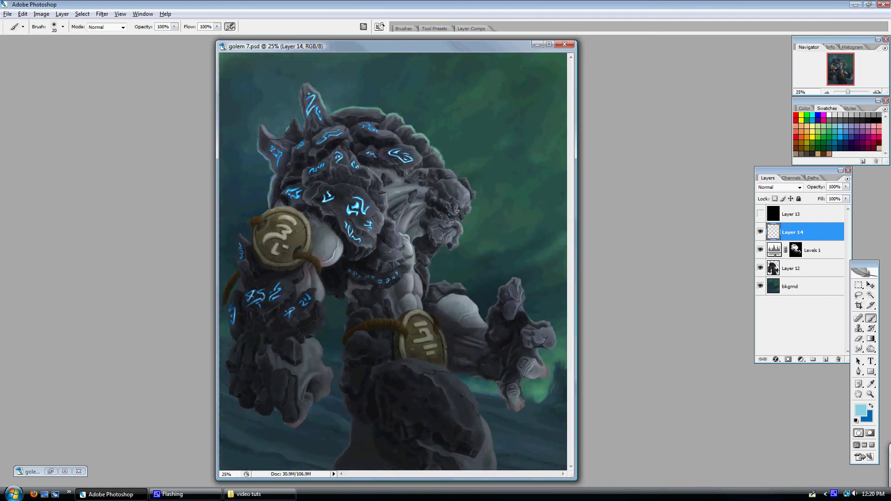
Step: Sample the bright blue from the large shoulder rune and enlarge the soft brush to 70 px
key(ctrl+plus)
key(ctrl+plus)
drag(410, 214, 470, 303)
alt+click(371, 244)
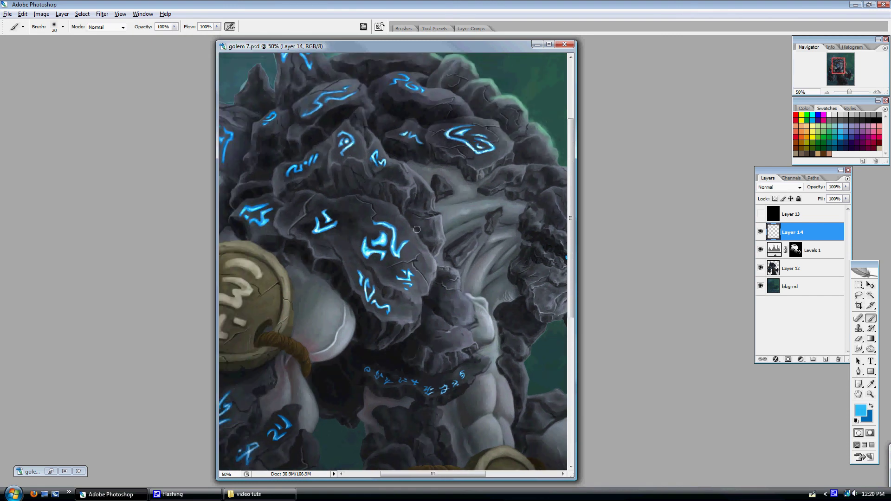
key(bracketright)
key(bracketright)
key(bracketright)
key(bracketright)
key(bracketright)
Step: Paint a soft blue glow around the runes on the shoulder stone and upper back
mouse_move(378, 216)
mouse_down()
mouse_move(410, 239)
mouse_move(404, 231)
mouse_up()
drag(375, 236, 370, 238)
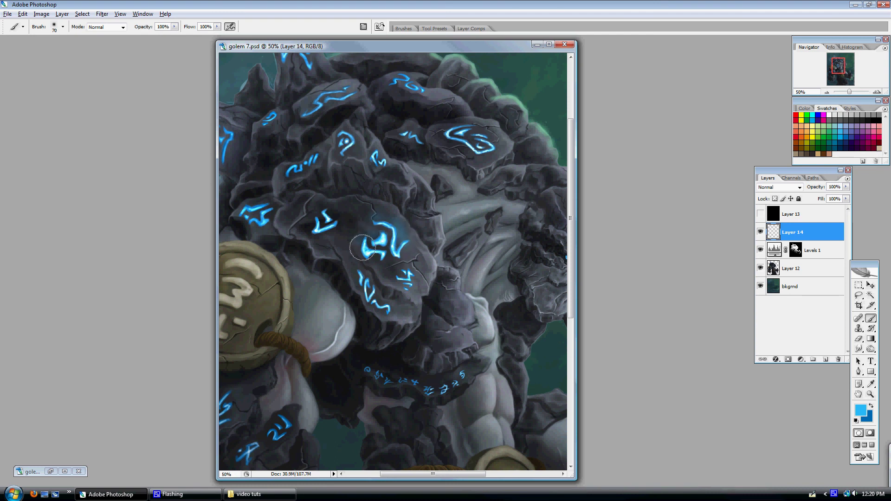
mouse_move(321, 219)
mouse_down()
mouse_move(344, 218)
mouse_move(322, 226)
mouse_move(353, 192)
mouse_move(328, 210)
mouse_move(338, 187)
mouse_up()
drag(427, 201, 437, 277)
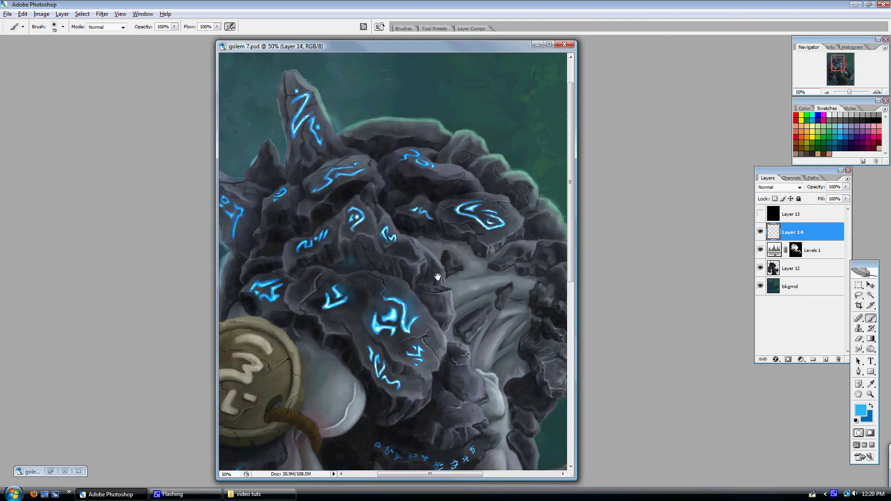
drag(421, 210, 426, 186)
drag(490, 233, 424, 204)
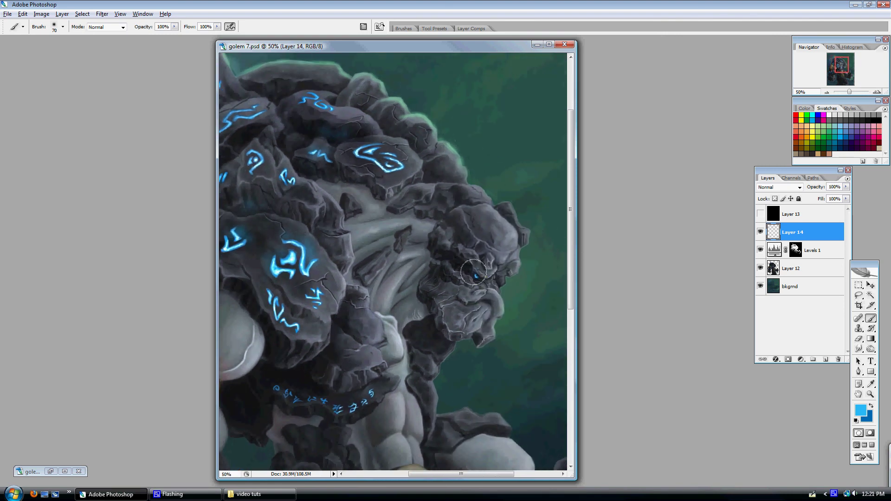
Step: Paint the soft blue glow over the golem's eye, beneath the arm medallion and around the forearm runes
mouse_move(473, 274)
mouse_down()
mouse_move(451, 235)
mouse_move(533, 174)
mouse_up()
drag(455, 226, 549, 182)
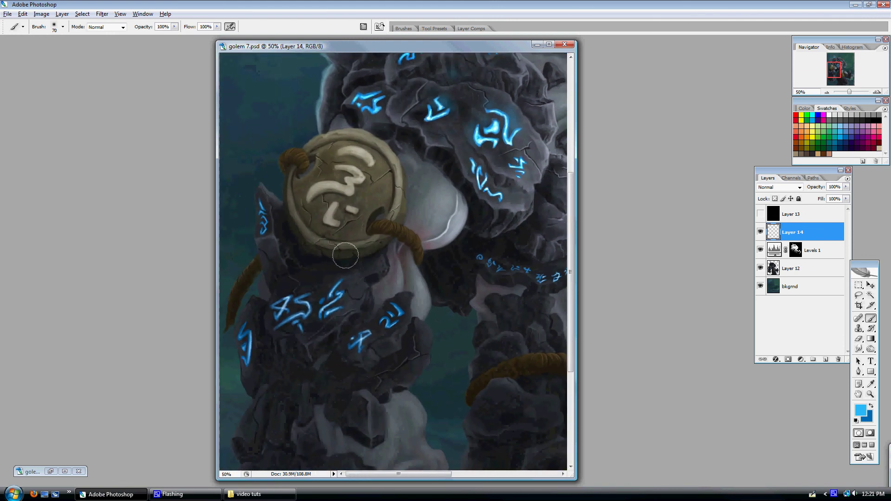
mouse_move(345, 255)
mouse_down()
mouse_move(309, 251)
mouse_move(378, 257)
mouse_up()
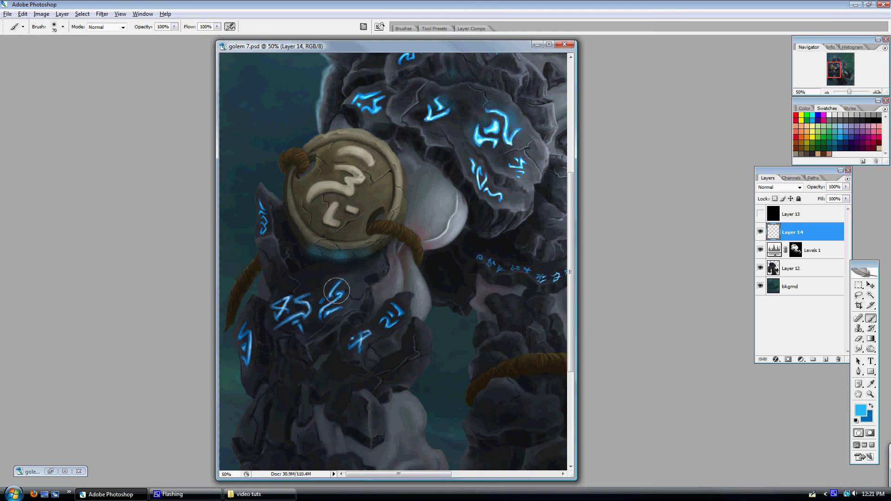
drag(332, 291, 340, 300)
key(ctrl+minus)
key(ctrl+minus)
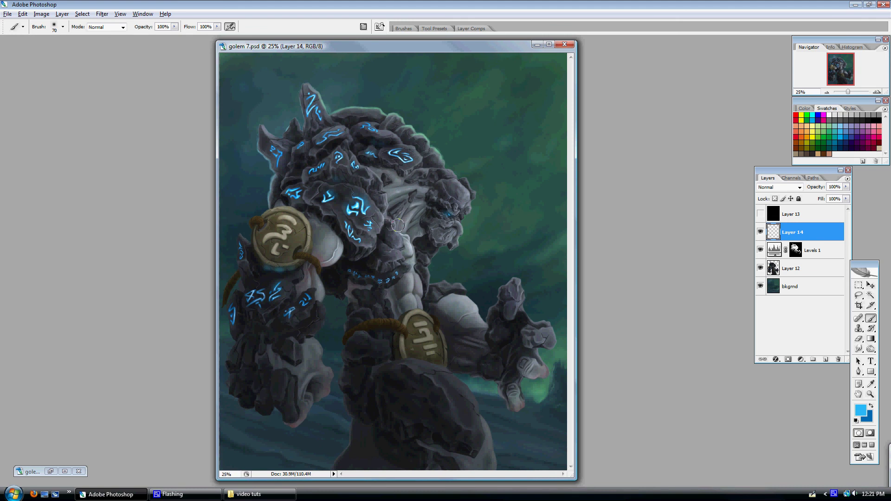
Step: Restore golem 8.psd beside golem 7.psd to compare them, then minimise golem 7.psd and examine golem 8.psd at 50% zoom
click(51, 471)
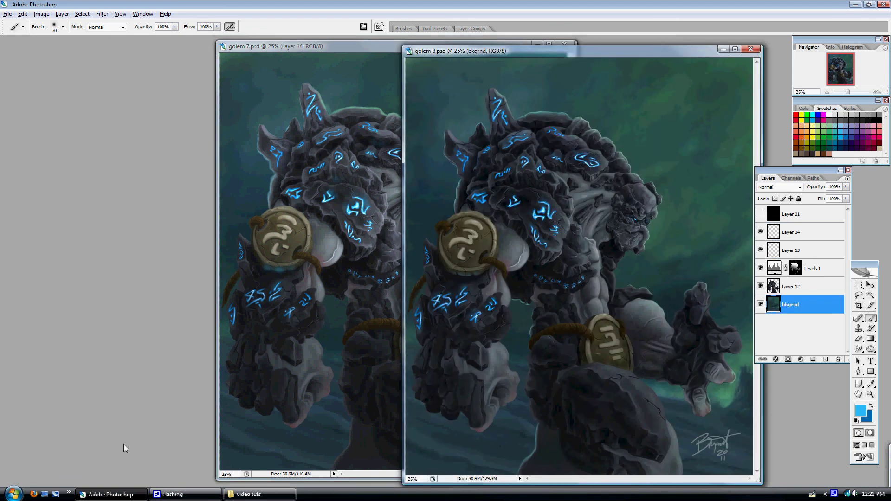
drag(363, 48, 181, 44)
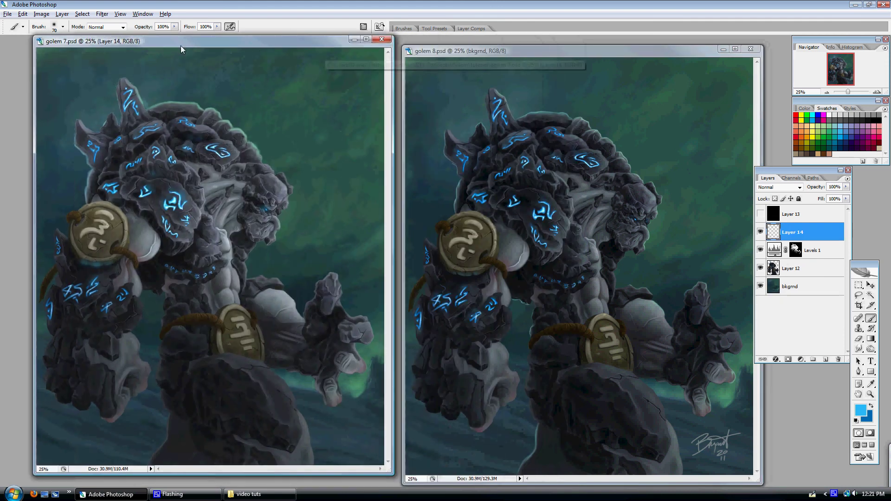
click(354, 39)
drag(498, 52, 396, 54)
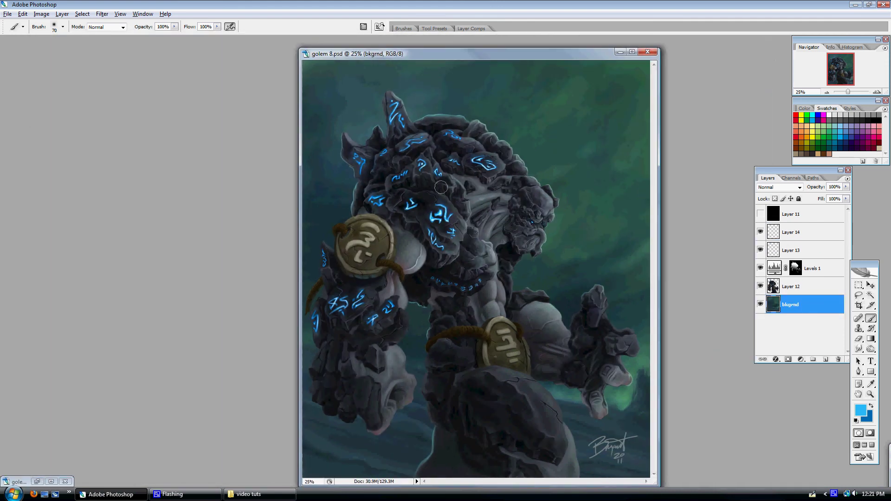
key(ctrl+plus)
key(ctrl+plus)
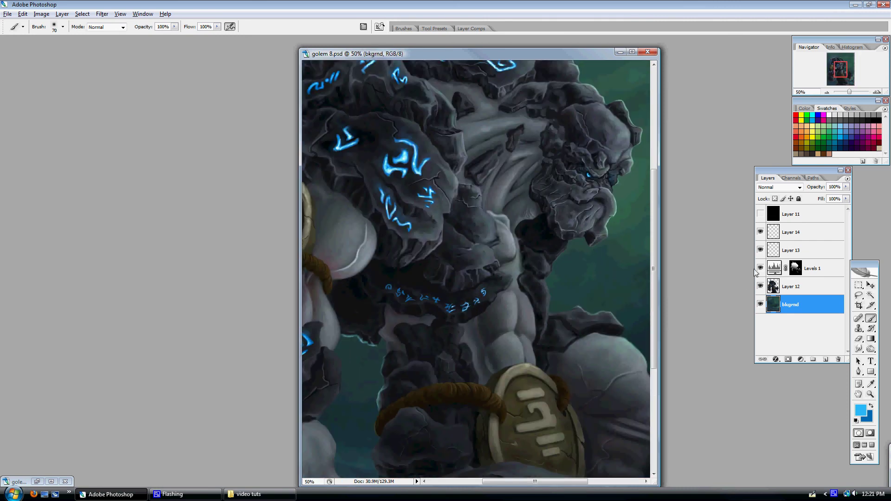
Step: Compare the golem with and without the Levels 1 adjustment, first at 50% zoom and again with the whole painting at 25%
click(760, 269)
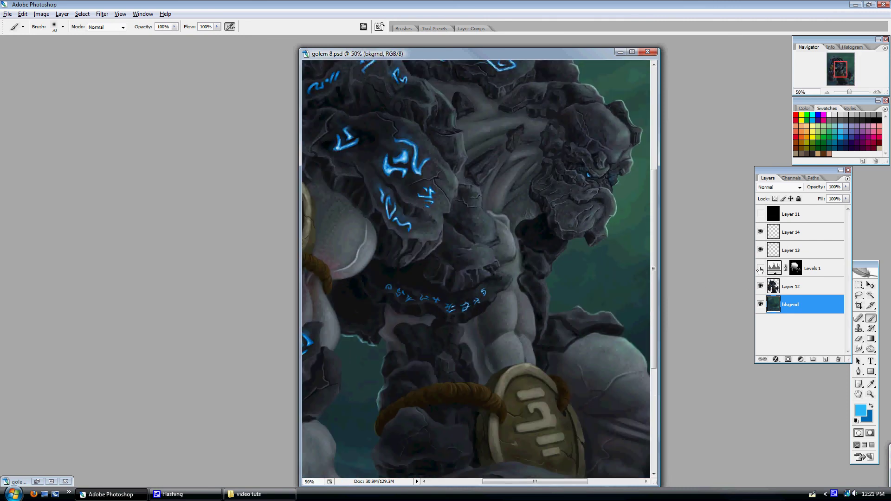
click(759, 269)
click(759, 268)
click(760, 269)
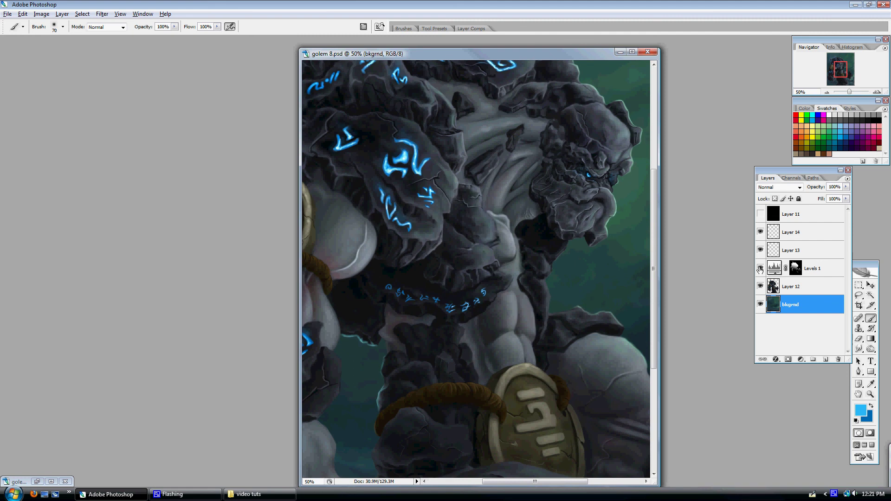
key(ctrl+minus)
key(ctrl+minus)
click(760, 269)
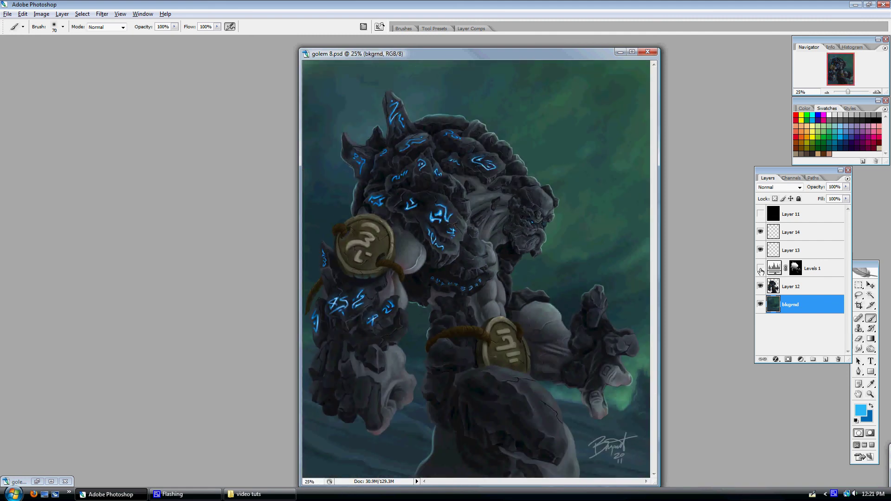
click(760, 269)
click(760, 268)
click(760, 269)
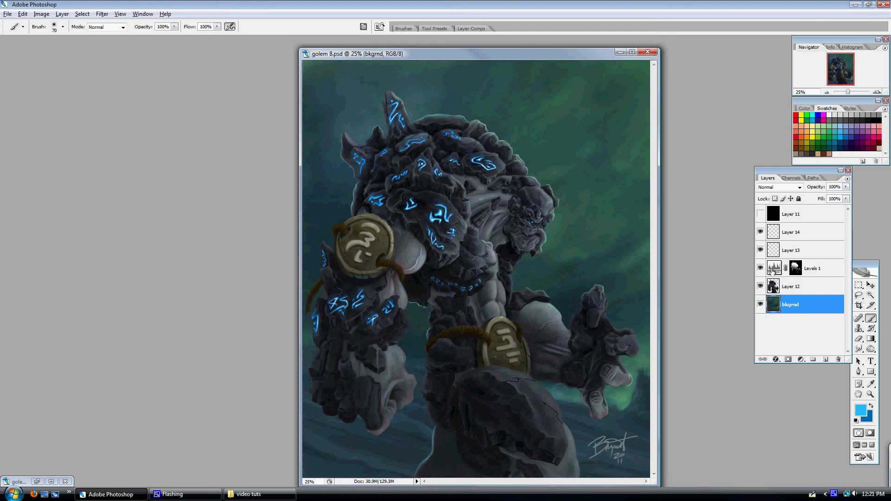
Step: Try lowering the white input level of the Levels 1 adjustment layer to 164, and discard the change
click(805, 272)
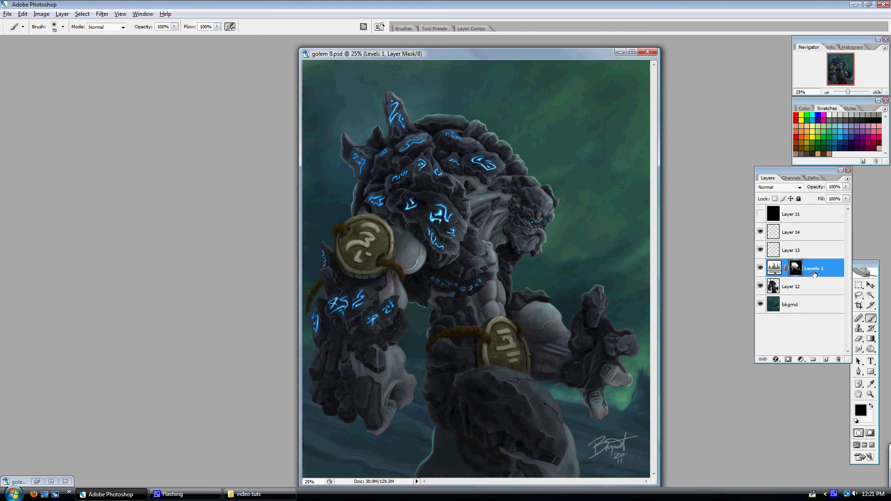
double_click(774, 268)
double_click(774, 268)
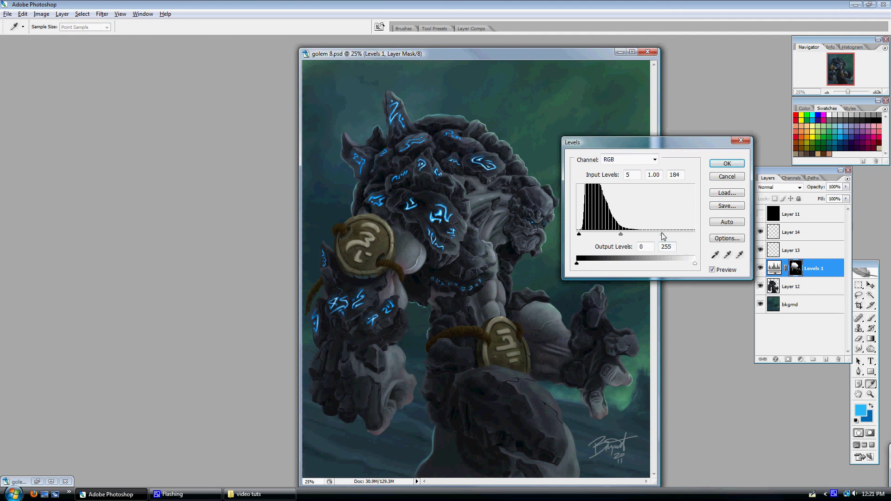
mouse_move(663, 237)
mouse_down()
mouse_move(641, 238)
mouse_move(670, 240)
mouse_move(645, 238)
mouse_move(654, 239)
mouse_up()
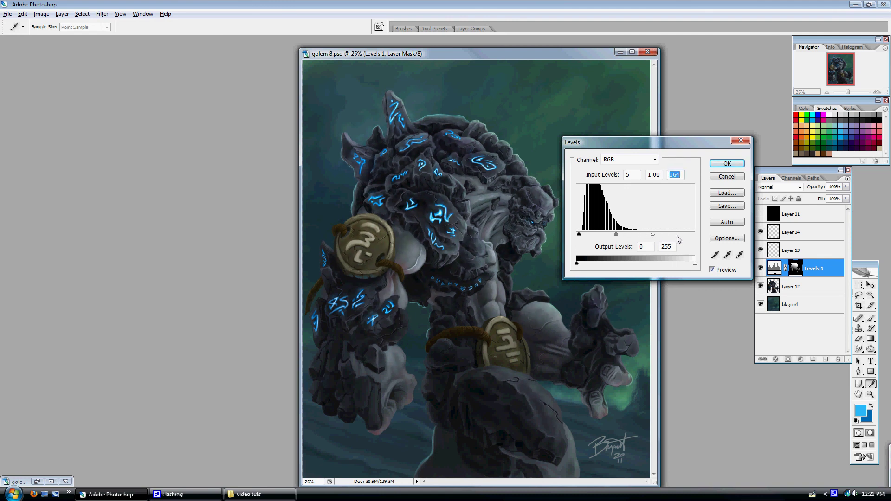
click(727, 176)
Step: Return to the Brush tool with default colours and move the golem 8.psd window closer to the middle of the workspace
key(b)
key(d)
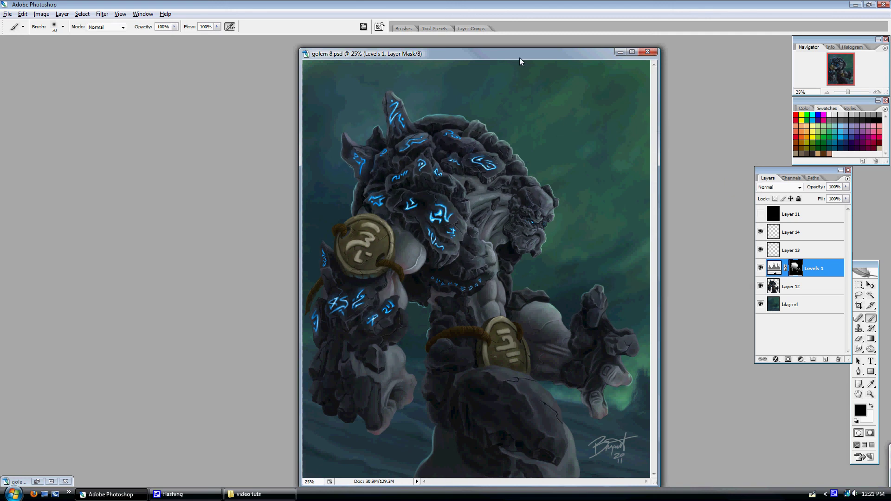
drag(519, 58, 453, 50)
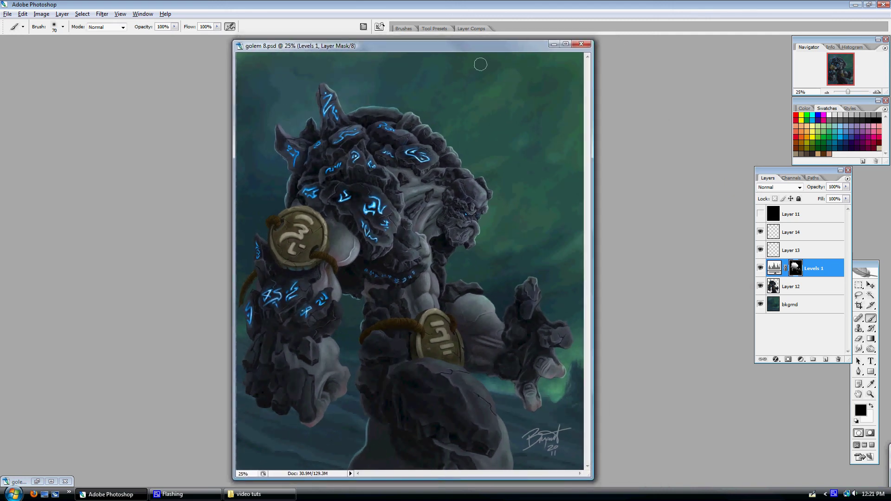